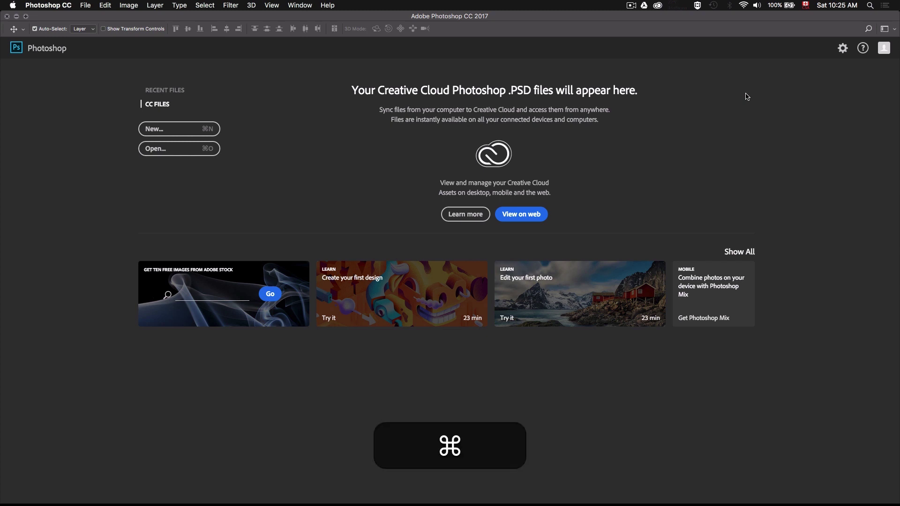
Create a new document 1000 by 1000 pixels at 72 pixels/inch in RGB Color with a white background
key(super+n)
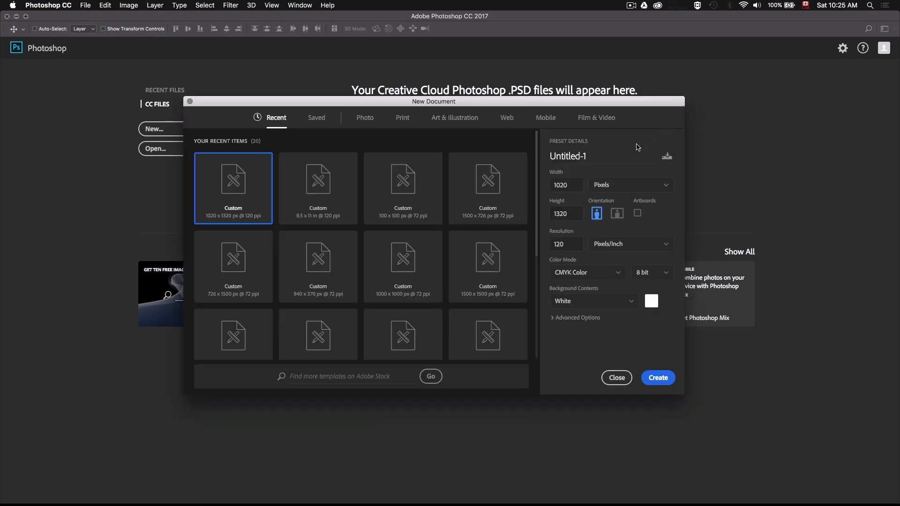
click(579, 187)
text(100)
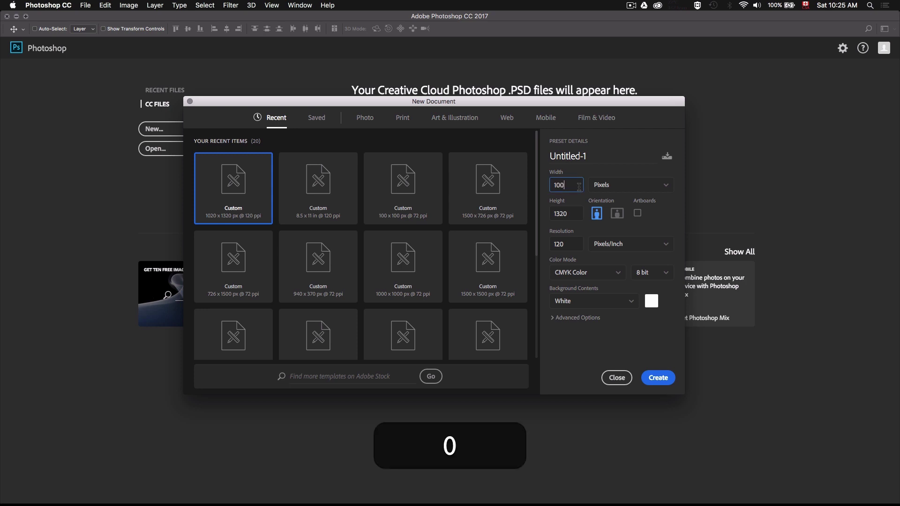
key(Tab)
text(10)
key(Tab)
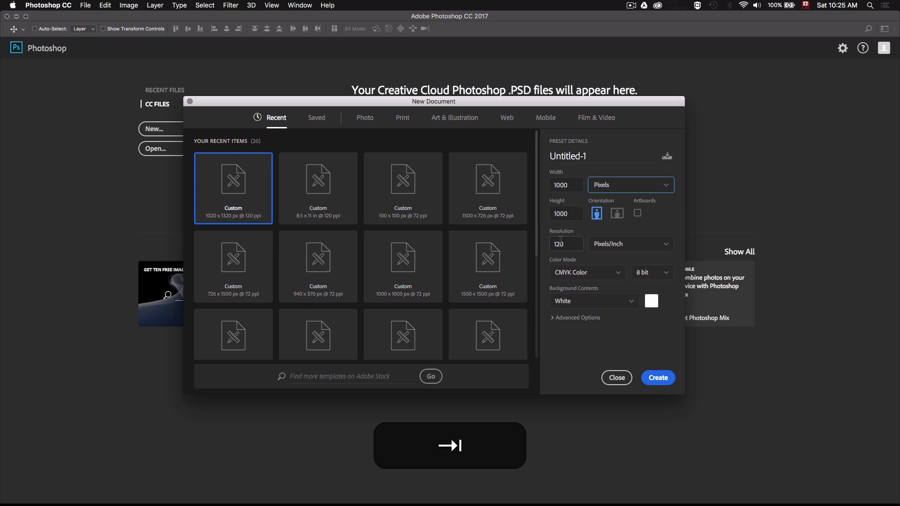
text(72)
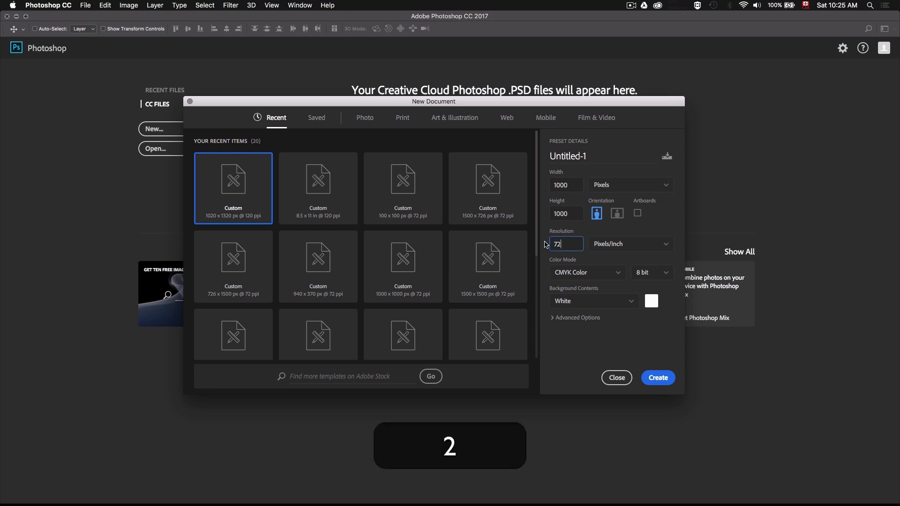
click(615, 274)
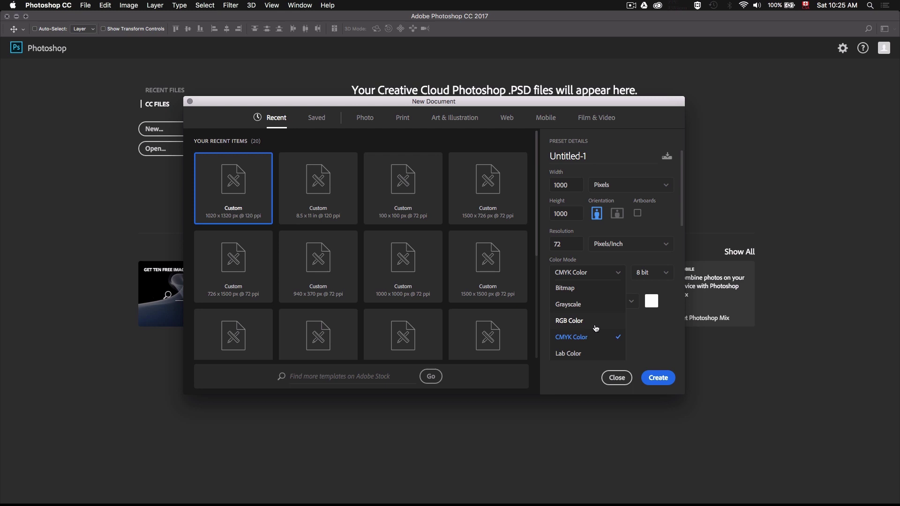
click(595, 323)
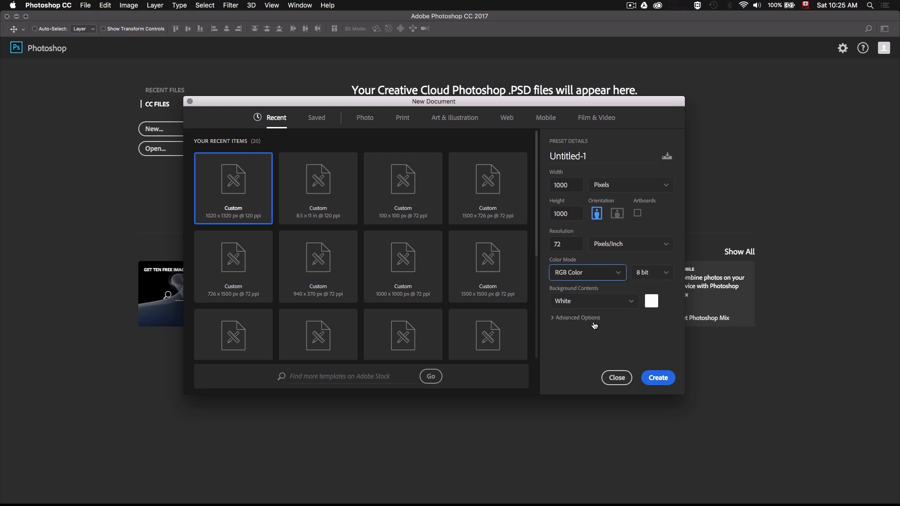
key(Return)
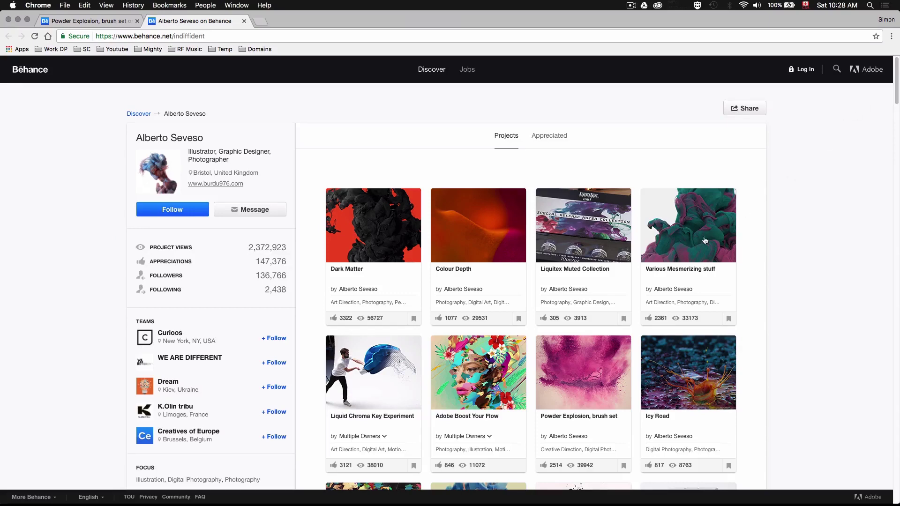
In Chrome, open the Powder Explosion brush set project on Behance and enlarge its teal powder image to full size
click(573, 376)
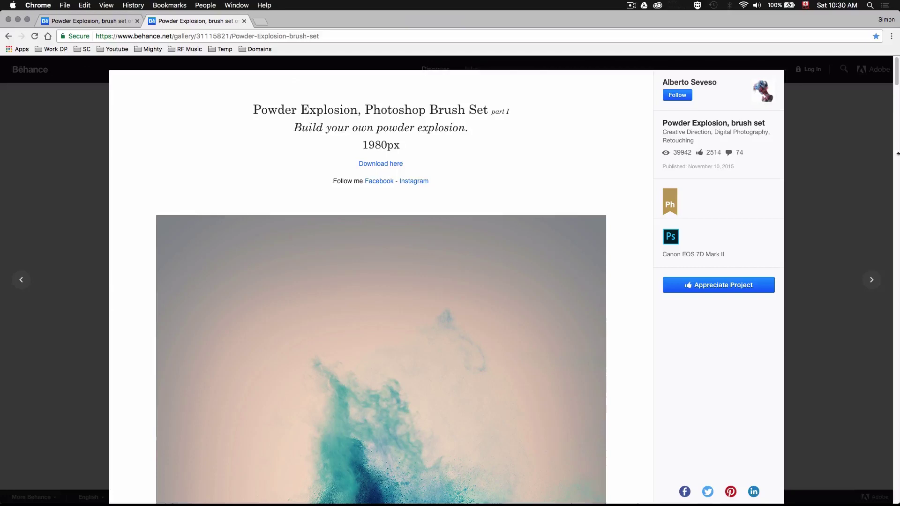
drag(897, 71, 890, 184)
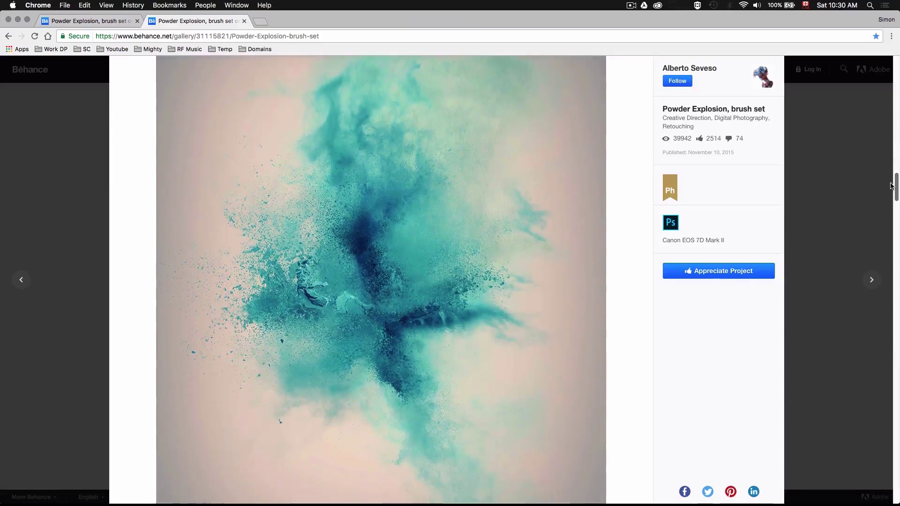
click(475, 229)
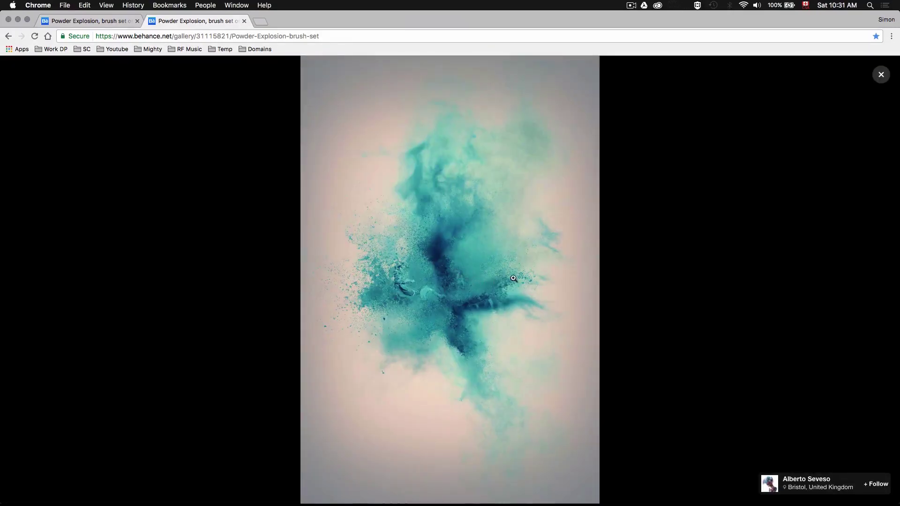
click(536, 275)
scroll(632, 293, down, 3)
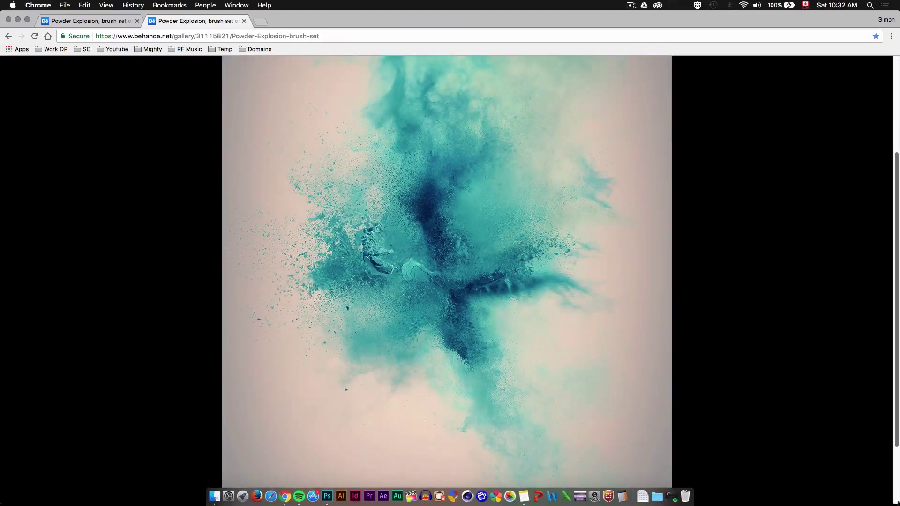
Place the teal powder image from the browser into the Photoshop document and scale it proportionally from its center to fill the canvas width
drag(899, 505, 539, 436)
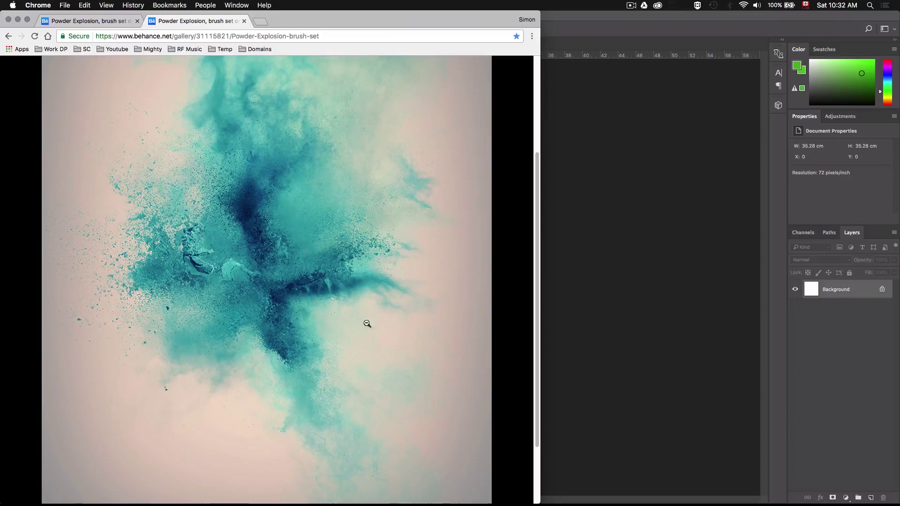
drag(242, 203, 567, 258)
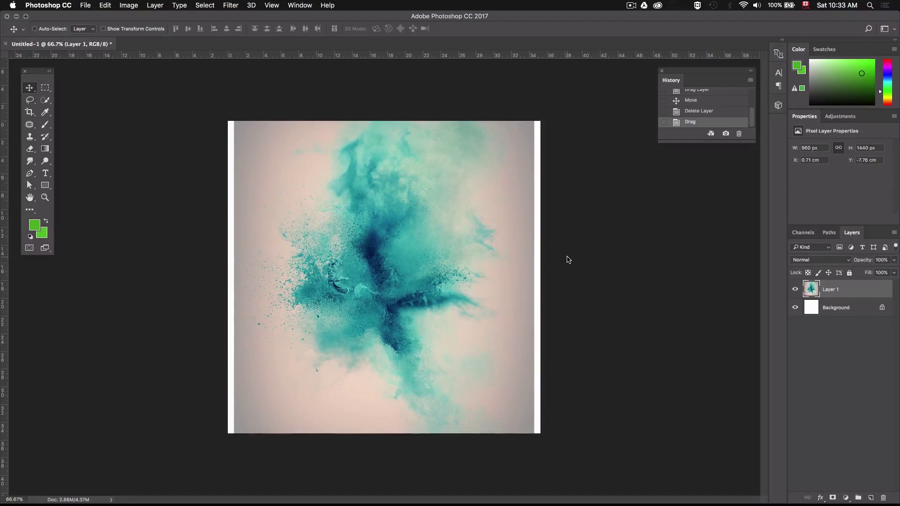
key(super+t)
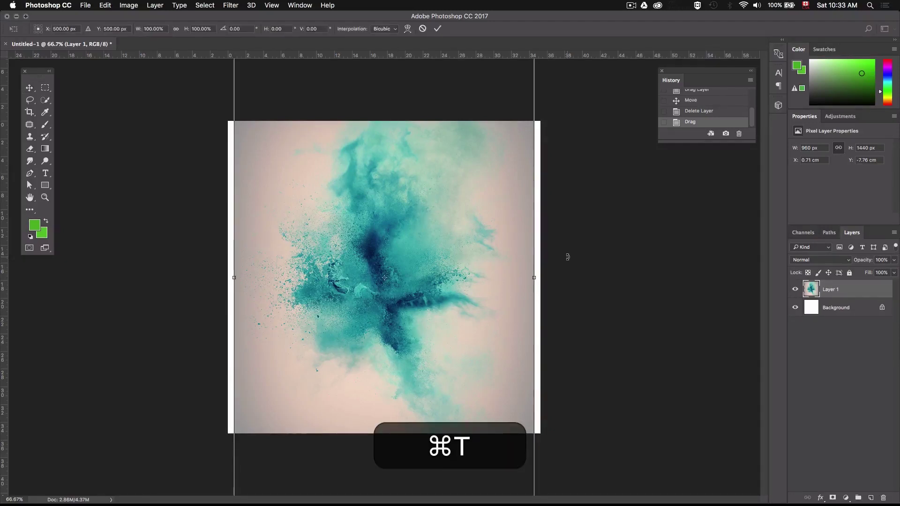
key(super+minus)
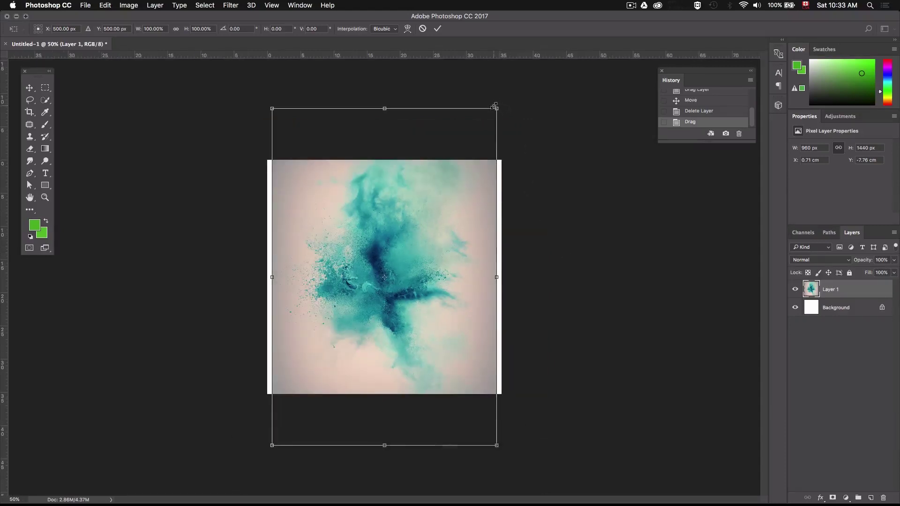
drag(496, 107, 502, 102)
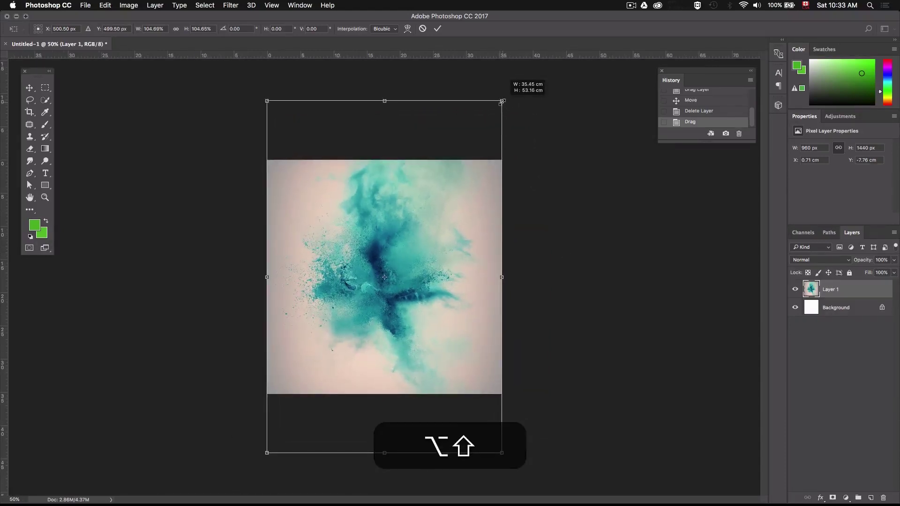
key(Return)
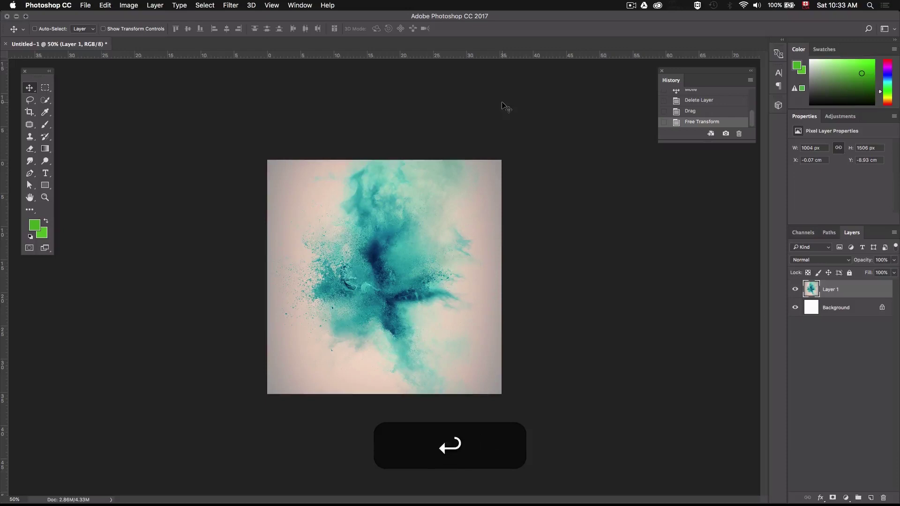
Nudge the powder image layer slightly down on the canvas
key(super+plus)
key(super+plus)
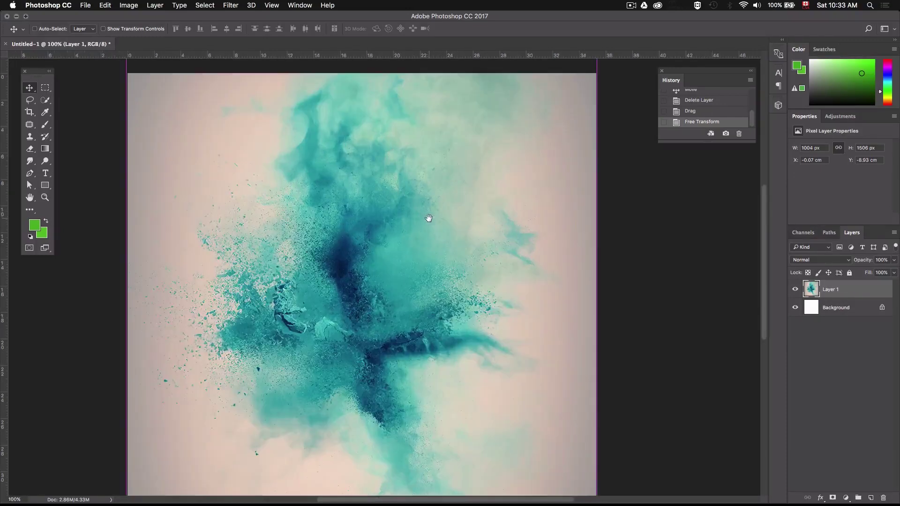
drag(439, 246, 438, 225)
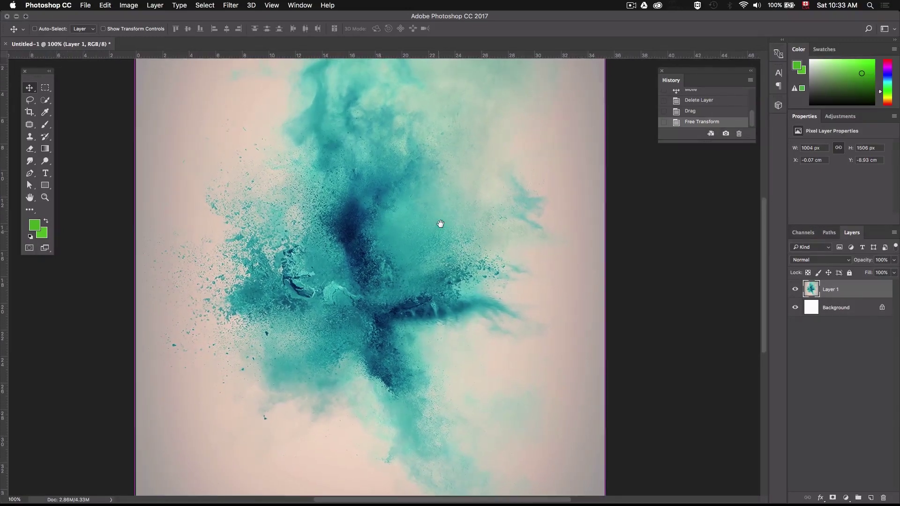
key(super+minus)
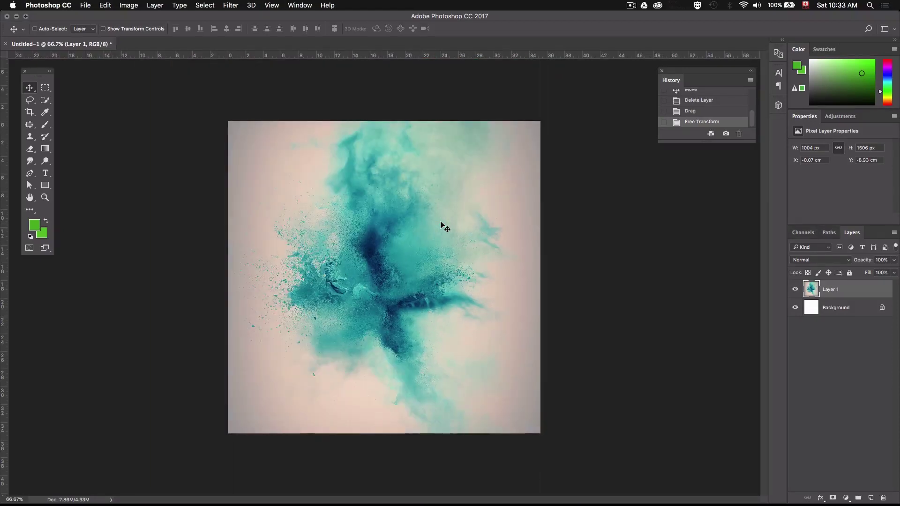
key(Down)
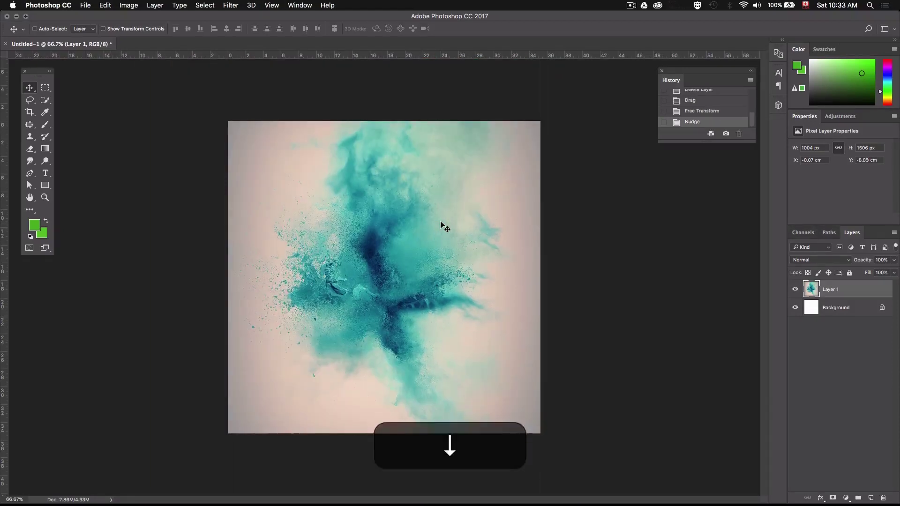
key(shift+Down)
key(shift+Down)
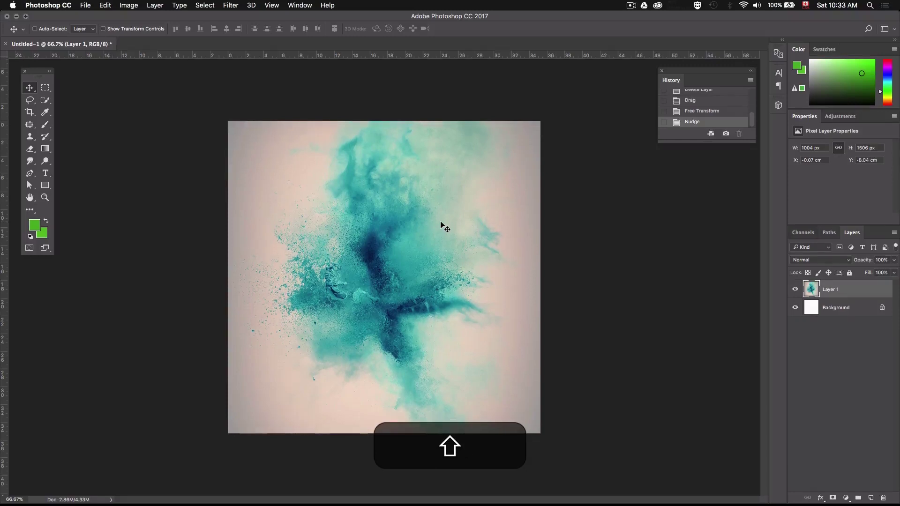
key(shift+Up)
key(Up)
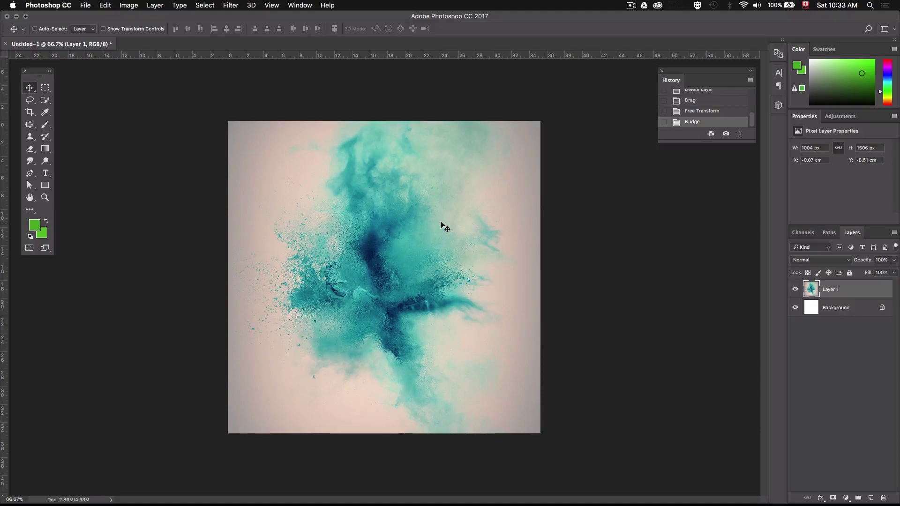
Try enlarging the powder image layer proportionally to about 2459 by 3688 px, inspect it at 100%, and undo the scaling
key(super+t)
key(super+minus)
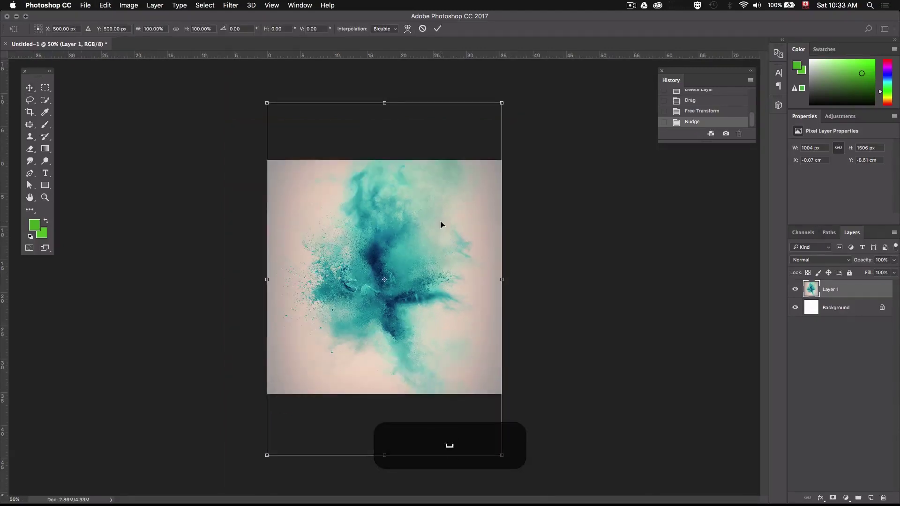
drag(502, 103, 573, 61)
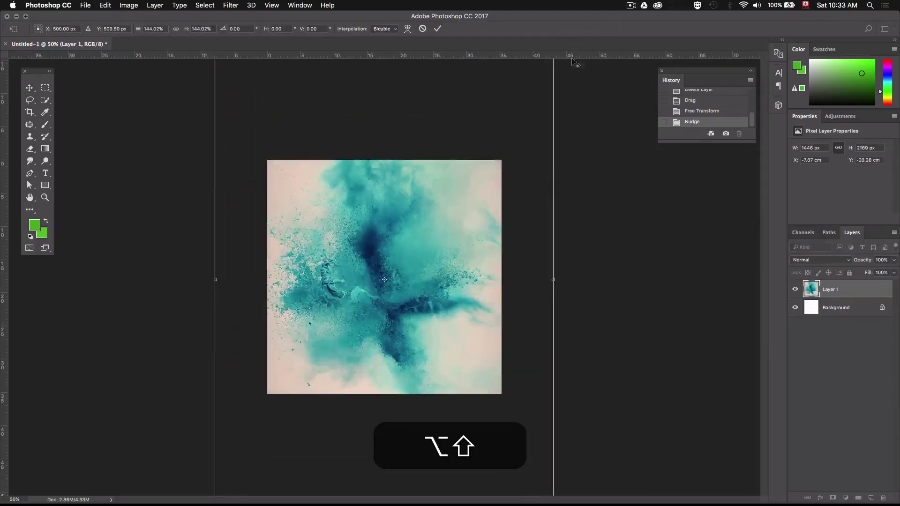
alt+shift+click(491, 408)
drag(497, 451, 607, 505)
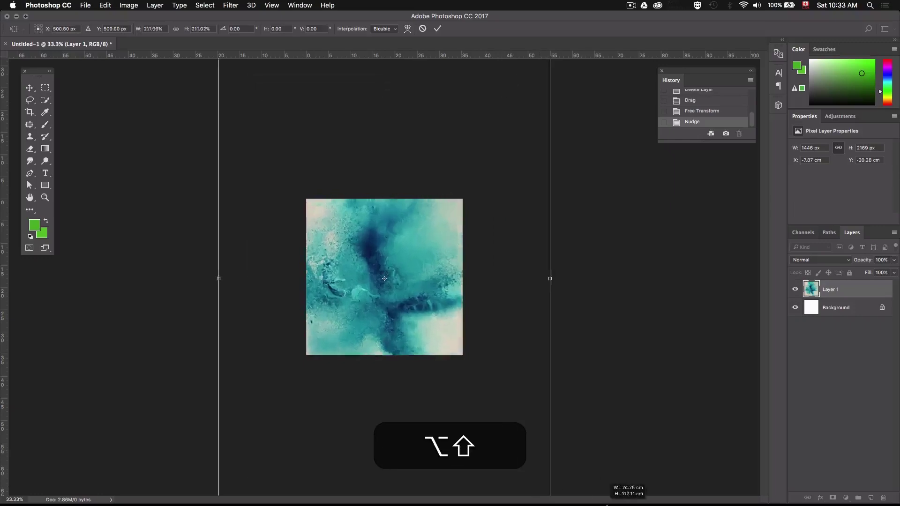
key(Return)
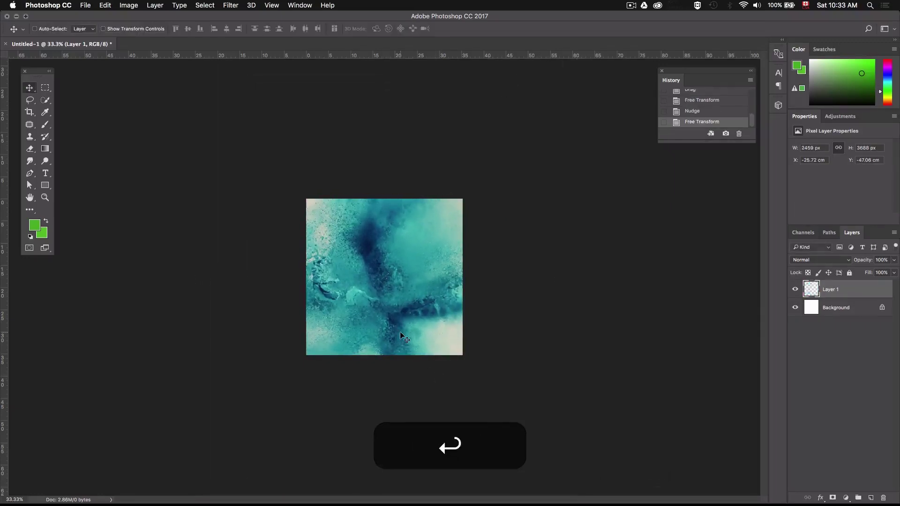
key(super+1)
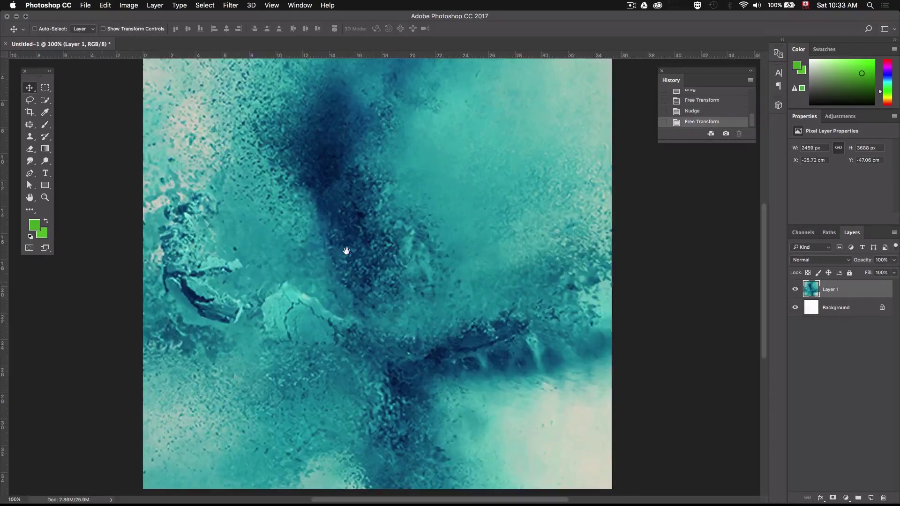
key(super+z)
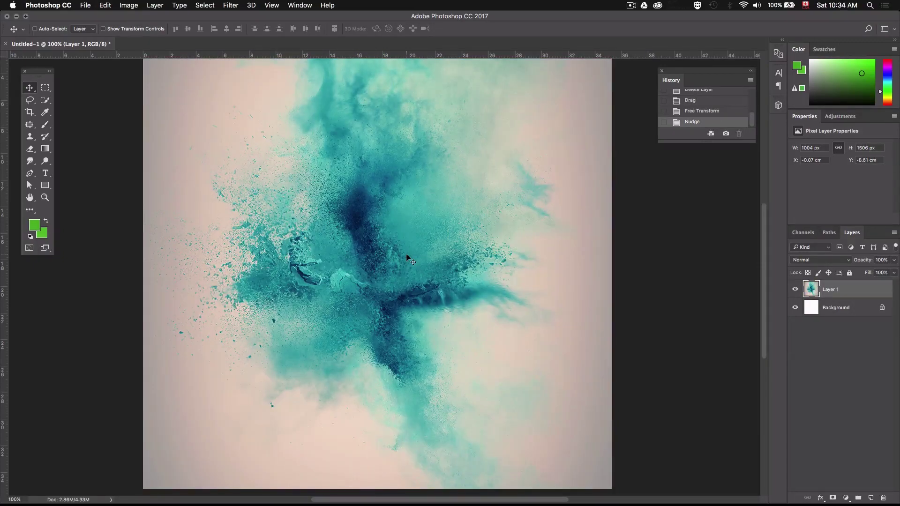
Switch back to Chrome, widen the browser window to full width and close the enlarged powder image
key(super+Tab)
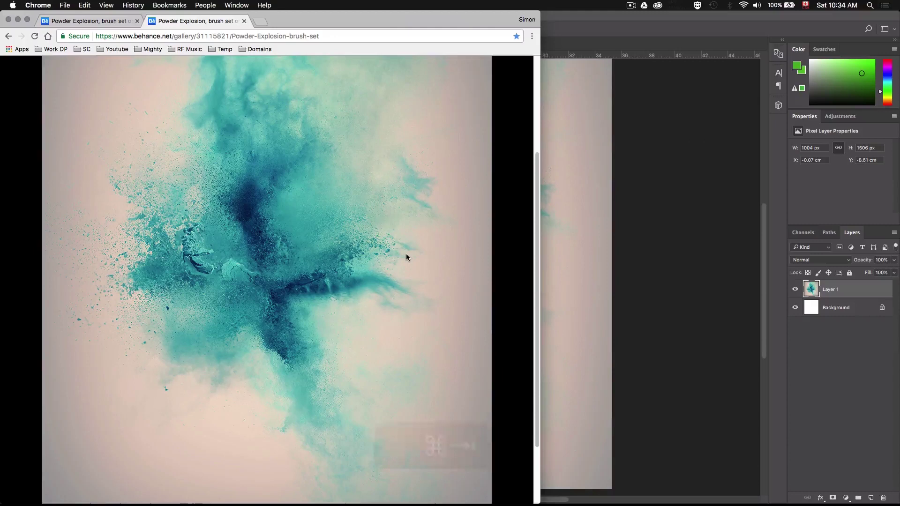
drag(539, 504, 898, 504)
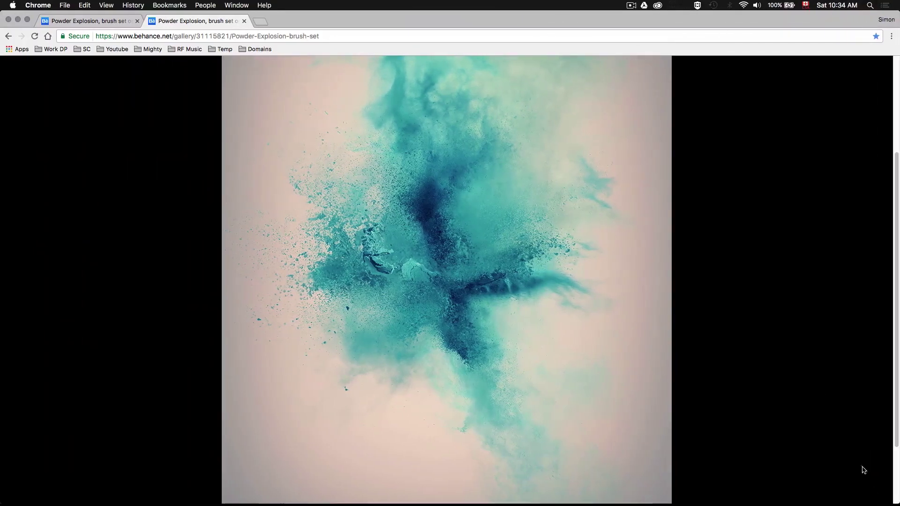
click(687, 143)
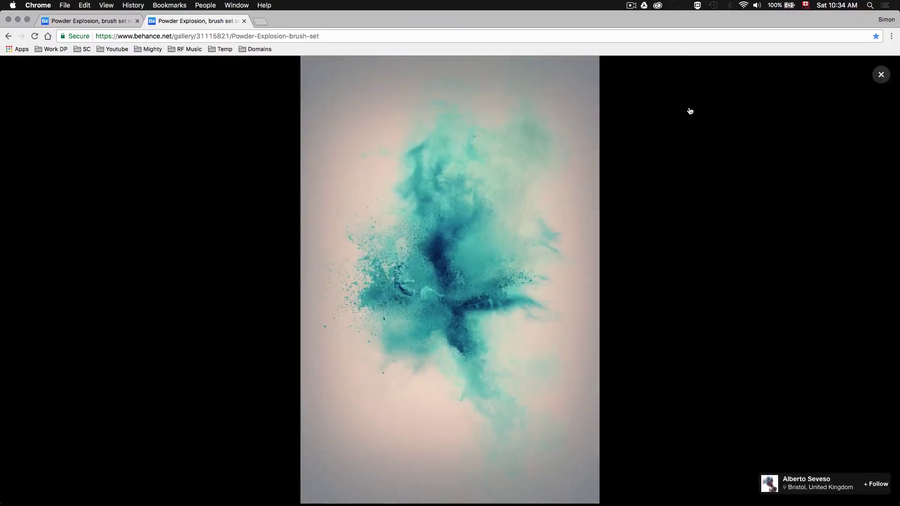
click(884, 80)
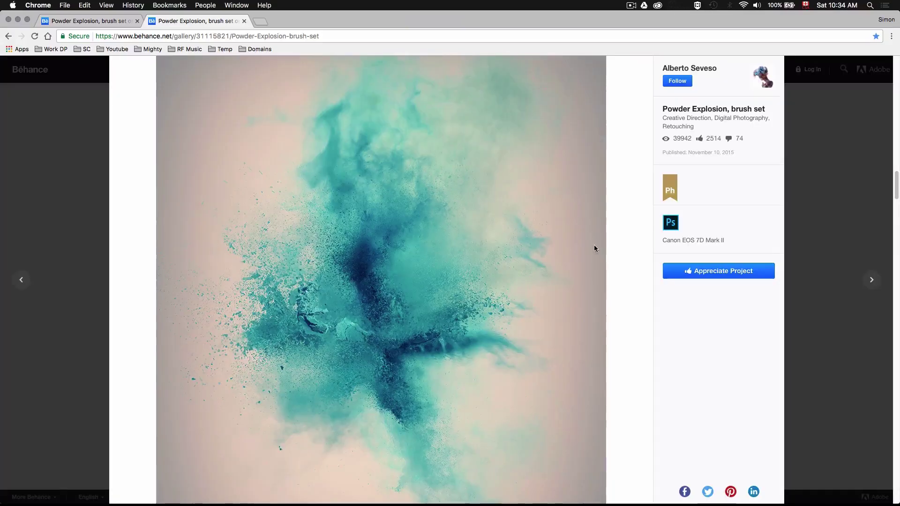
Download the Powder Explosion Photoshop brush set zip from the project page
scroll(594, 246, up, 10)
scroll(594, 246, up, 10)
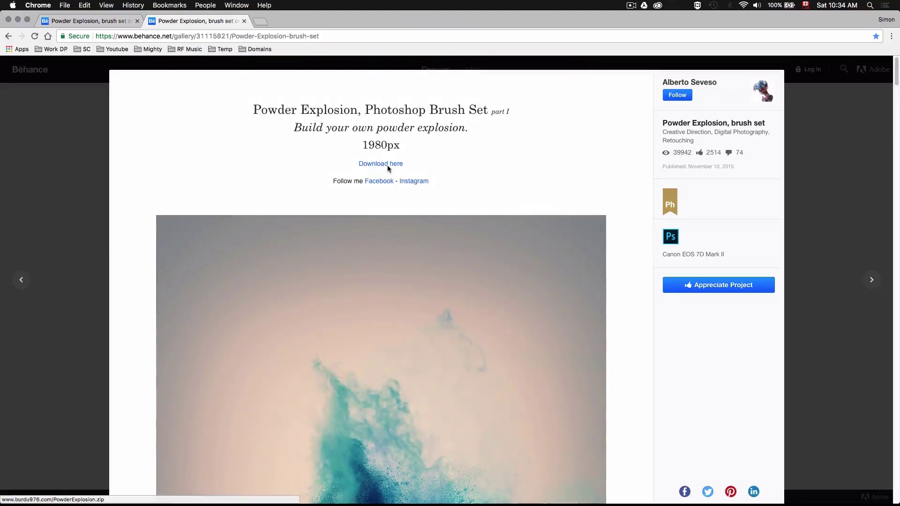
click(394, 164)
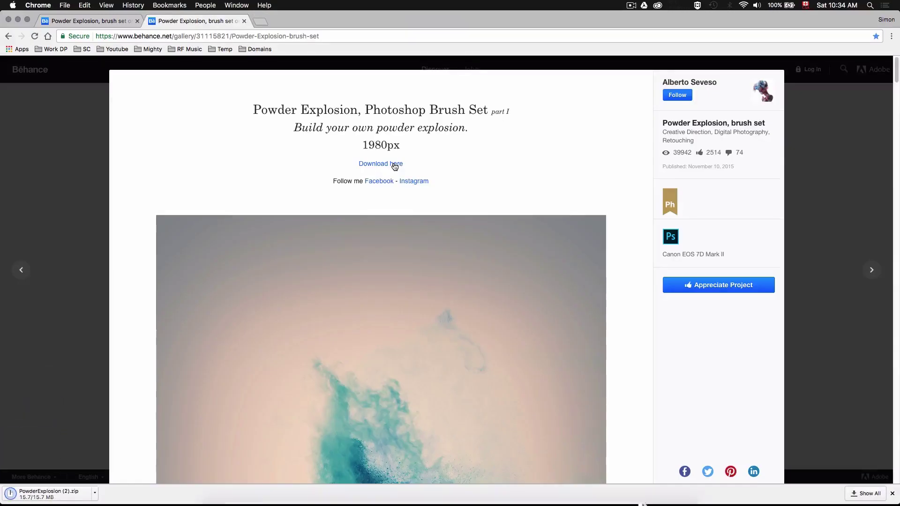
Unzip the downloaded PowderExplosion (2).zip, open the PowderExplosion 3 folder and select PowderExplosionKIT.abr
drag(897, 75, 883, 398)
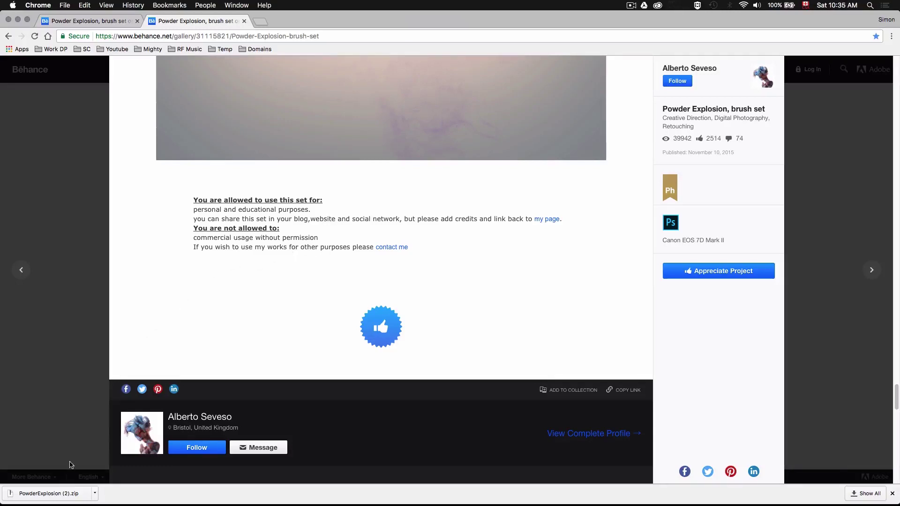
click(61, 493)
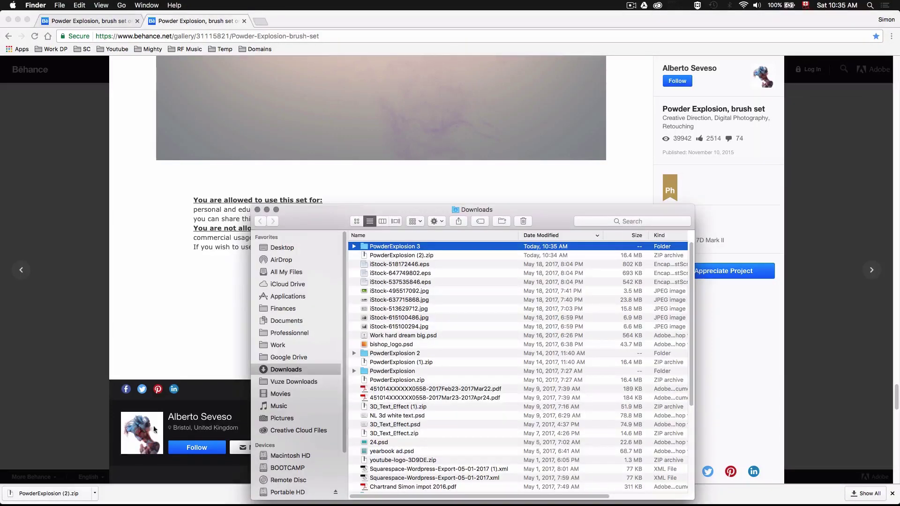
double_click(390, 246)
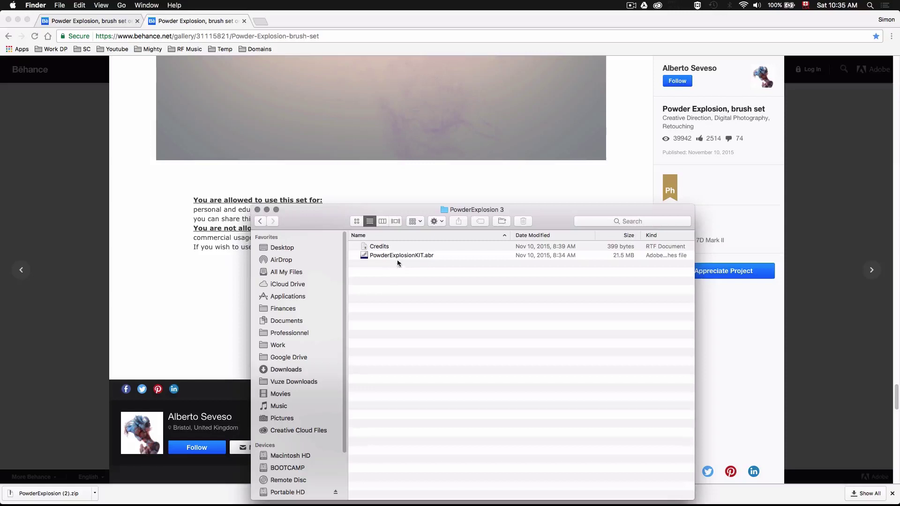
click(395, 256)
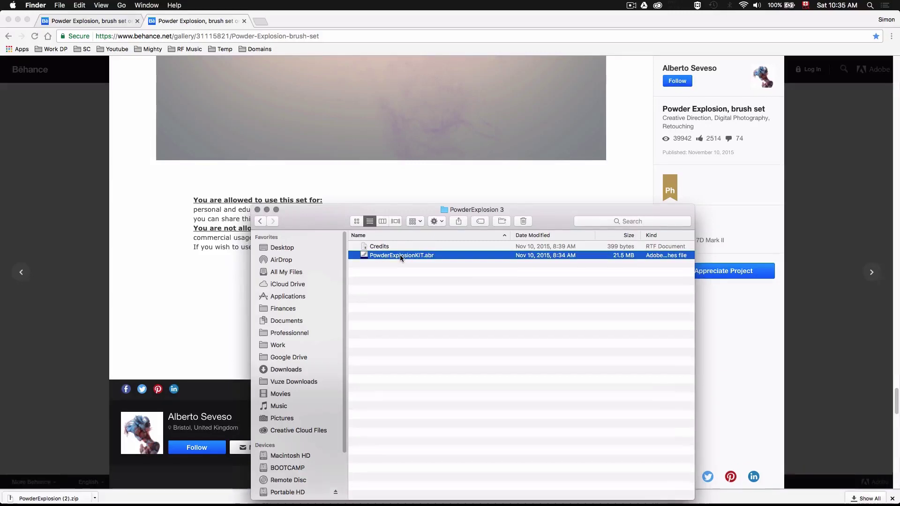
Switch to Photoshop, activate the Brush tool and look through the brush presets for the powder explosion brushes
key(super+Tab)
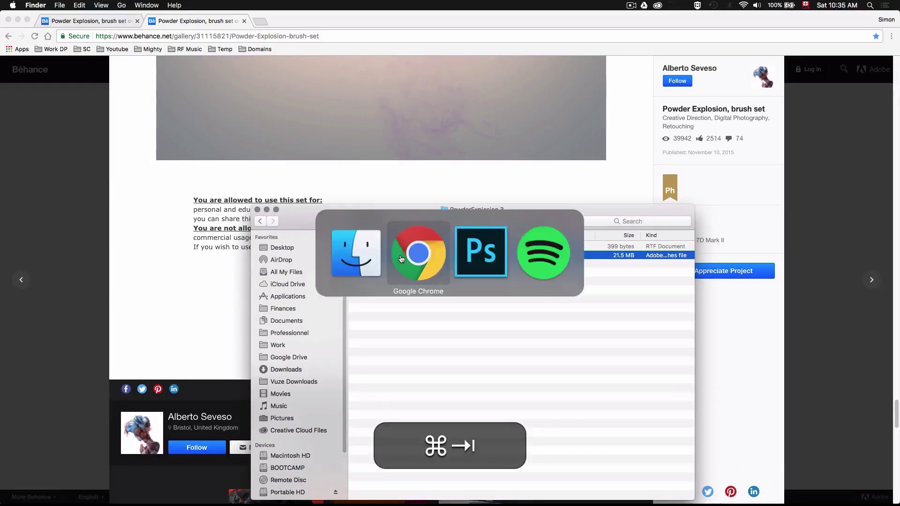
key(super+Tab)
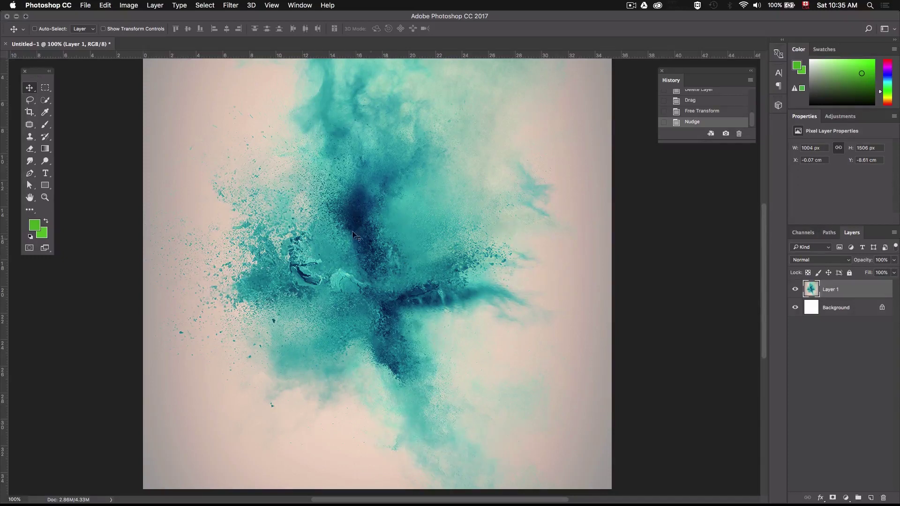
click(45, 125)
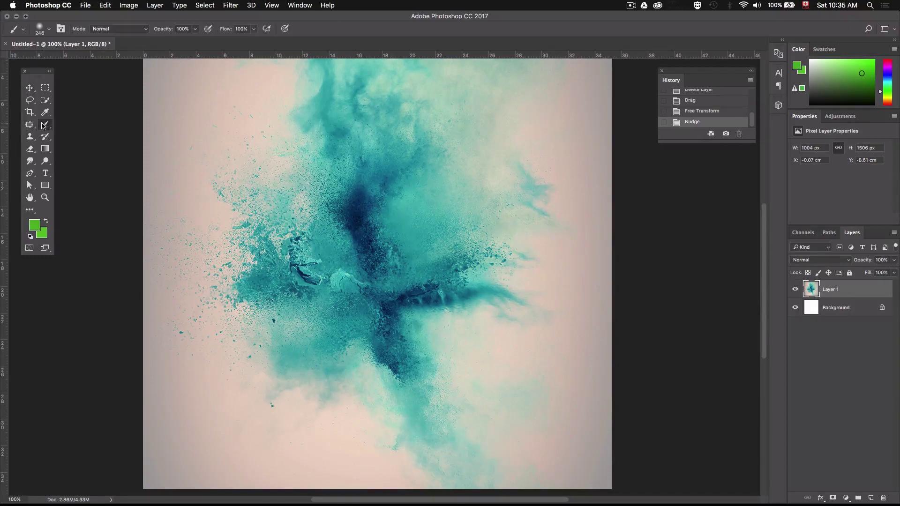
right_click(361, 203)
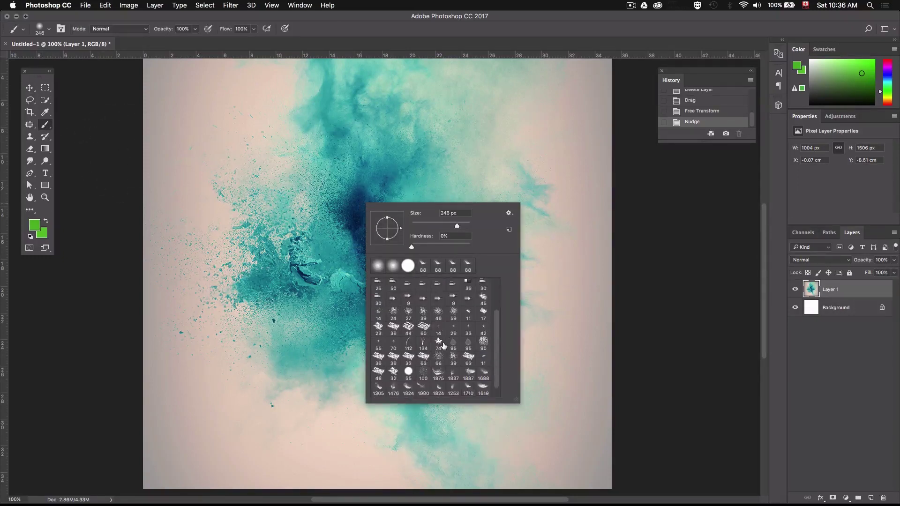
scroll(443, 346, down, 1)
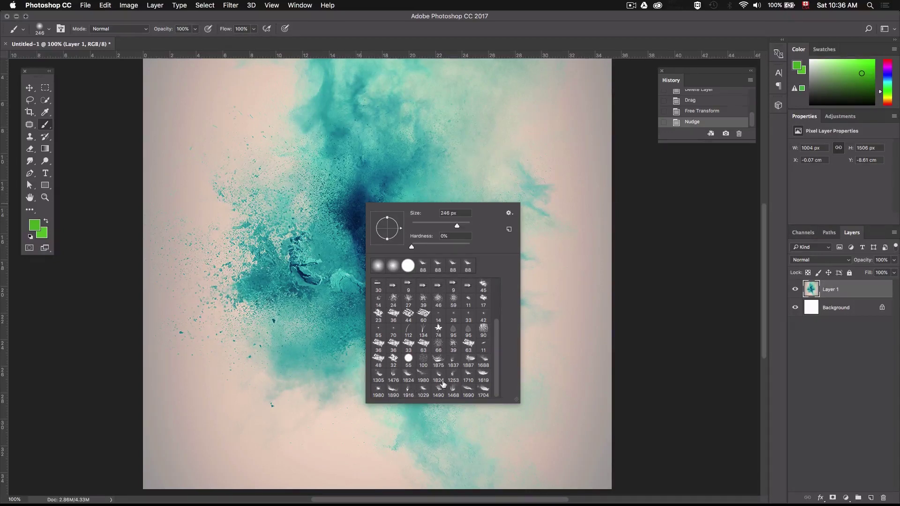
key(Escape)
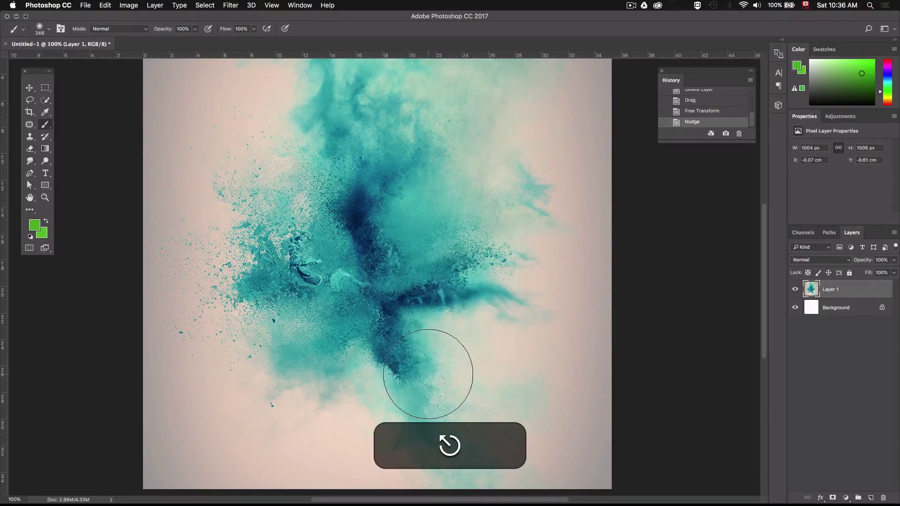
Add a white text layer reading "TEXT" in DIN Condensed at 485.98 pt over the powder image
click(46, 174)
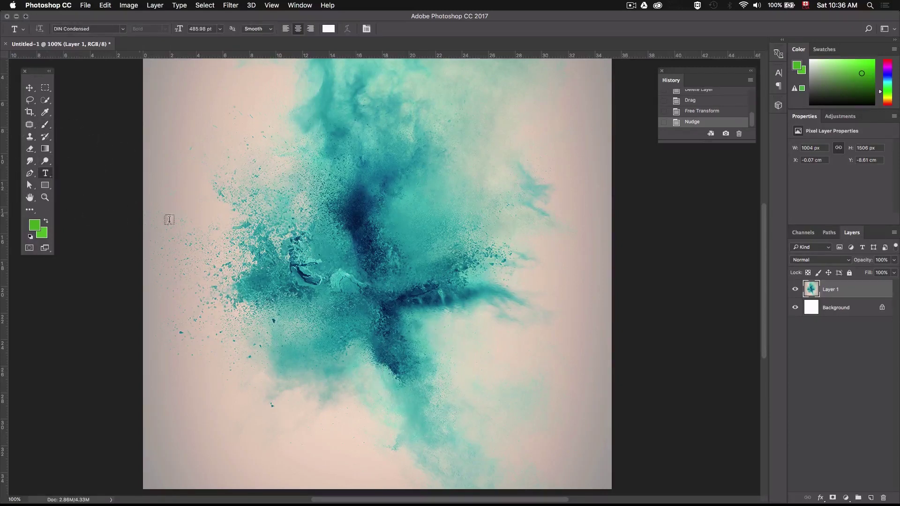
click(376, 235)
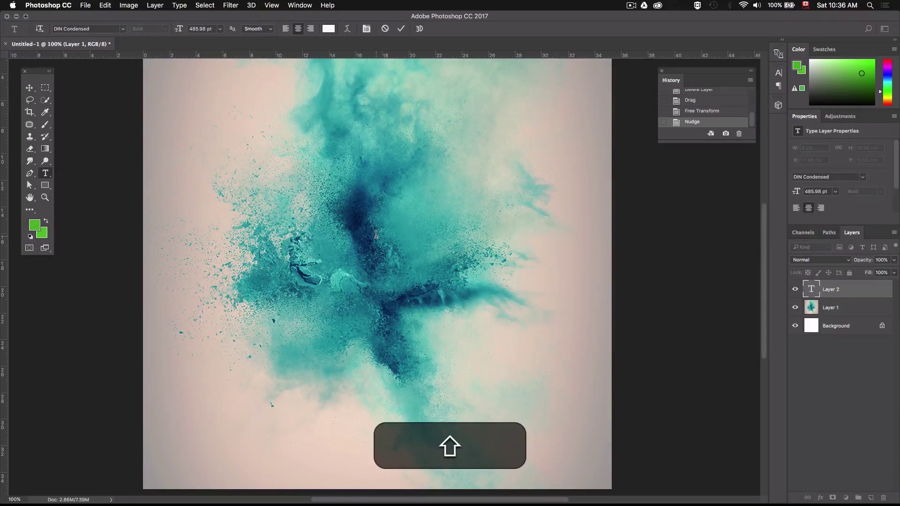
text(TEXT)
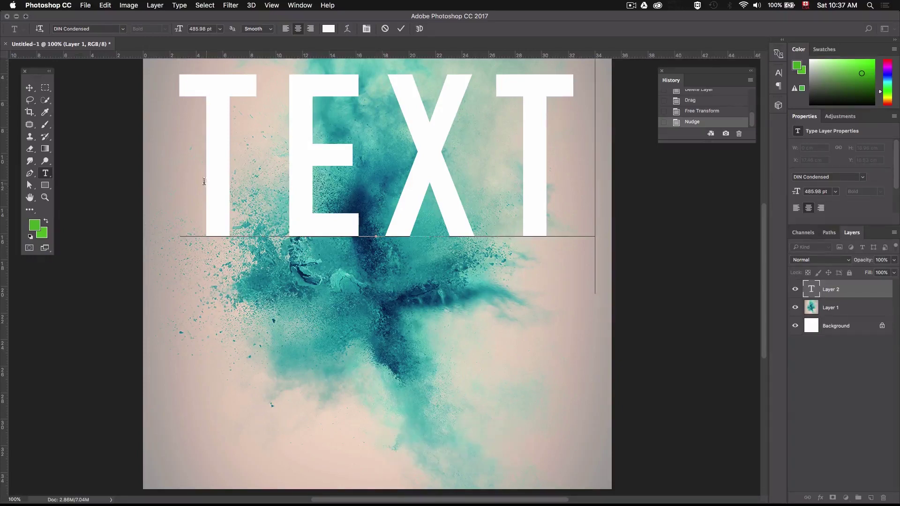
click(30, 89)
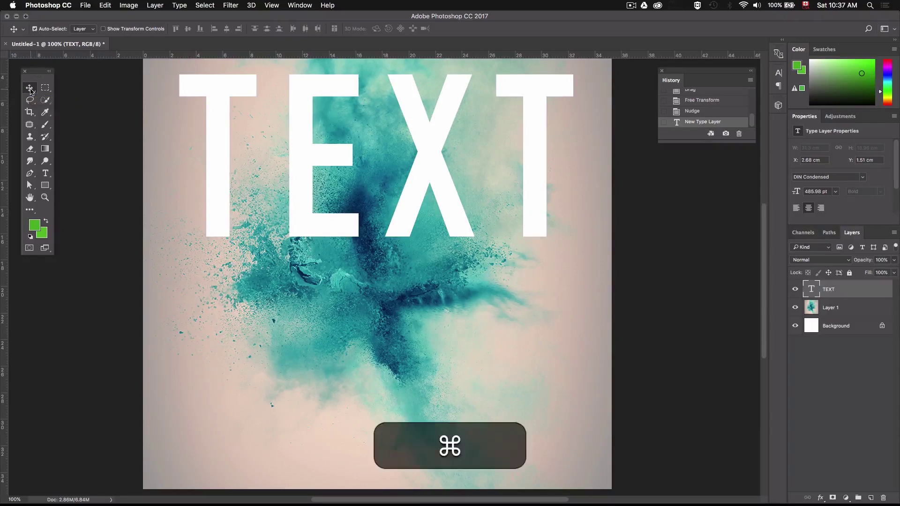
Scale the TEXT layer down proportionally to about 279 pt and centre it over the powder explosion
key(super+t)
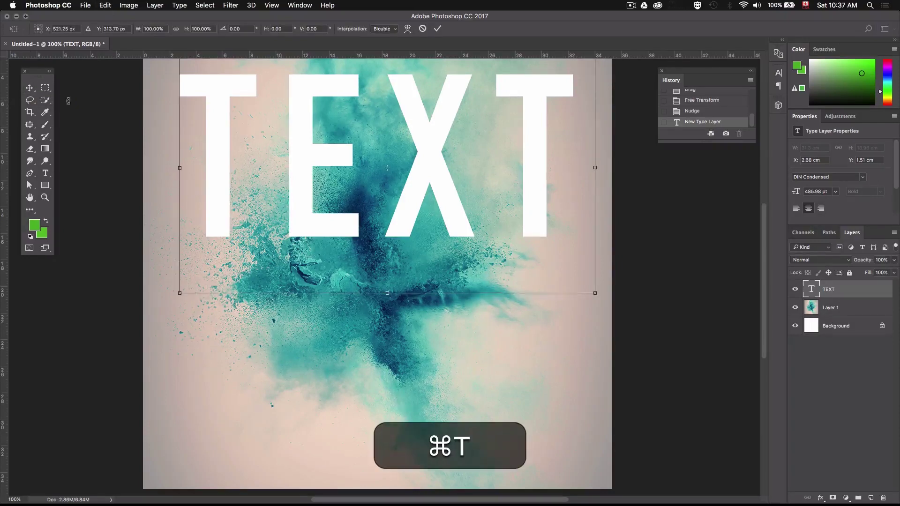
key(super+minus)
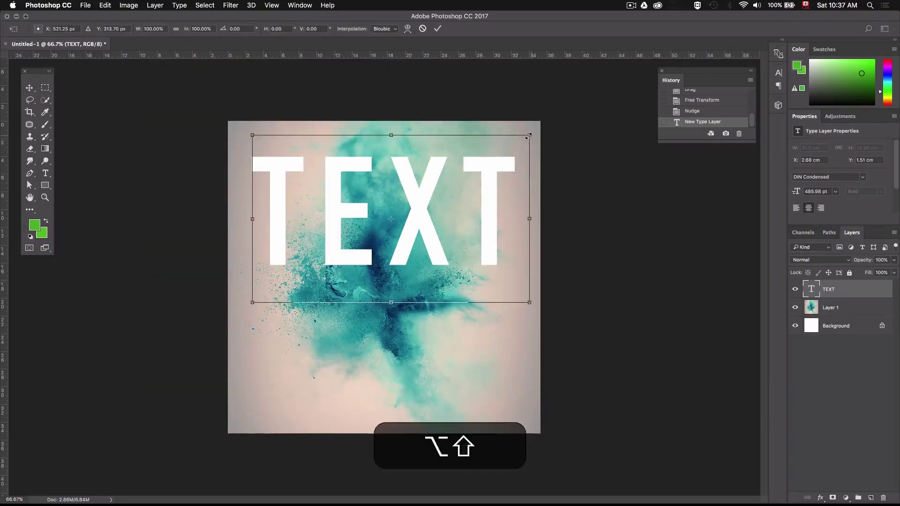
drag(530, 135, 493, 155)
drag(463, 195, 458, 241)
drag(490, 213, 466, 216)
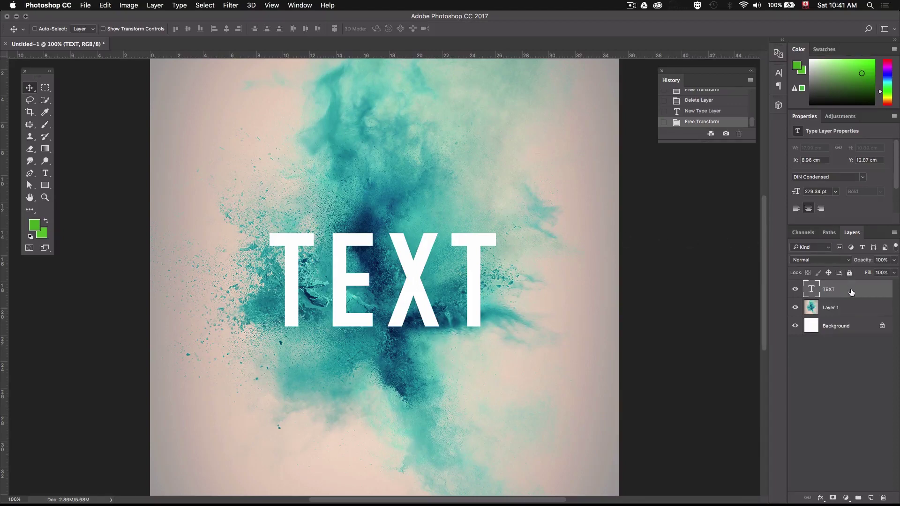
Add a layer mask to the TEXT layer and ready the Brush tool with black as foreground colour
click(833, 498)
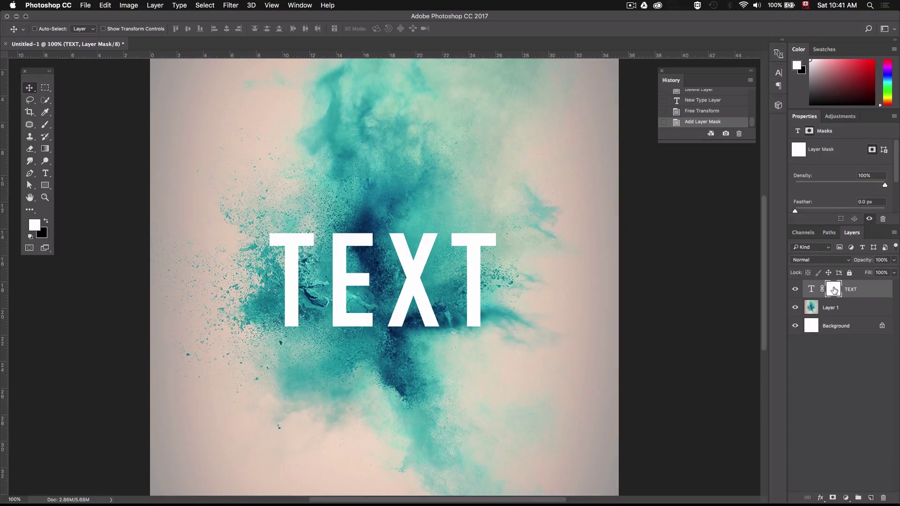
click(46, 222)
click(45, 124)
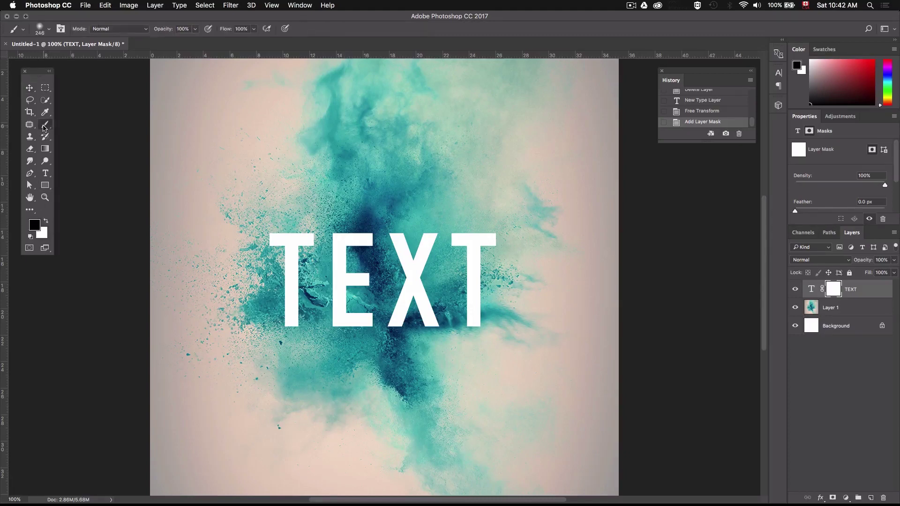
Try hiding and restoring parts of the text with black and white on its mask, and refill the mask with white
mouse_move(339, 220)
mouse_down()
mouse_move(298, 223)
mouse_move(285, 242)
mouse_move(479, 229)
mouse_move(329, 235)
mouse_move(275, 251)
mouse_move(345, 263)
mouse_move(479, 259)
mouse_move(287, 262)
mouse_move(502, 275)
mouse_move(312, 277)
mouse_move(345, 293)
mouse_move(464, 296)
mouse_move(497, 265)
mouse_move(352, 242)
mouse_move(261, 253)
mouse_move(339, 309)
mouse_move(495, 301)
mouse_move(455, 235)
mouse_move(295, 247)
mouse_move(340, 326)
mouse_move(490, 303)
mouse_move(452, 232)
mouse_move(331, 233)
mouse_move(280, 257)
mouse_up()
key(x)
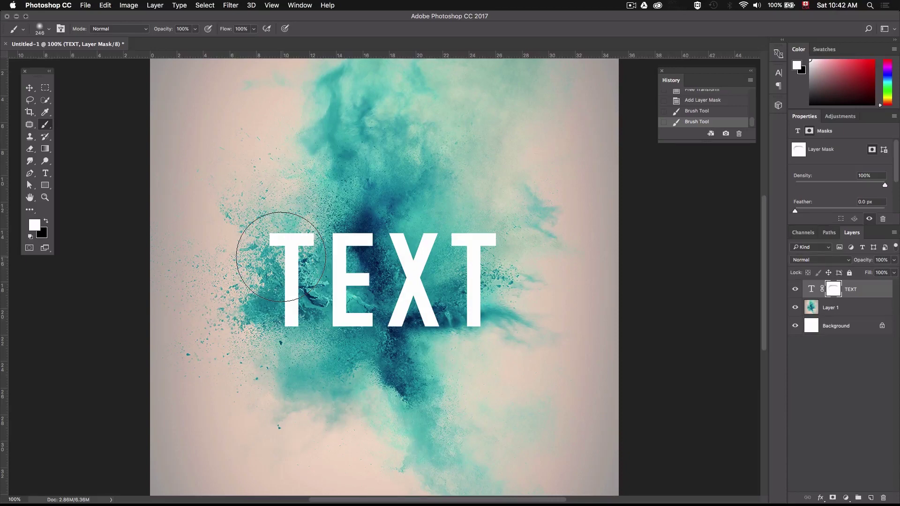
key(alt+BackSpace)
Set the TEXT layer's opacity to 60%
click(875, 292)
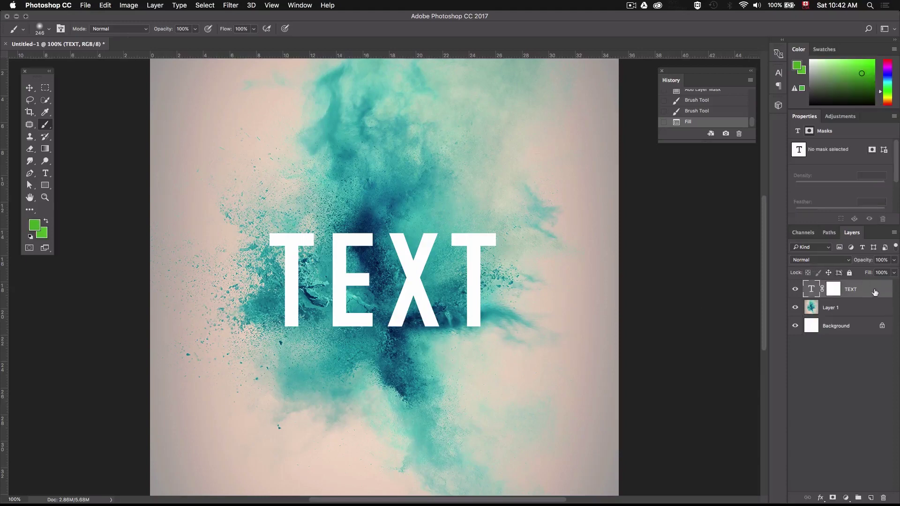
click(880, 259)
text(60)
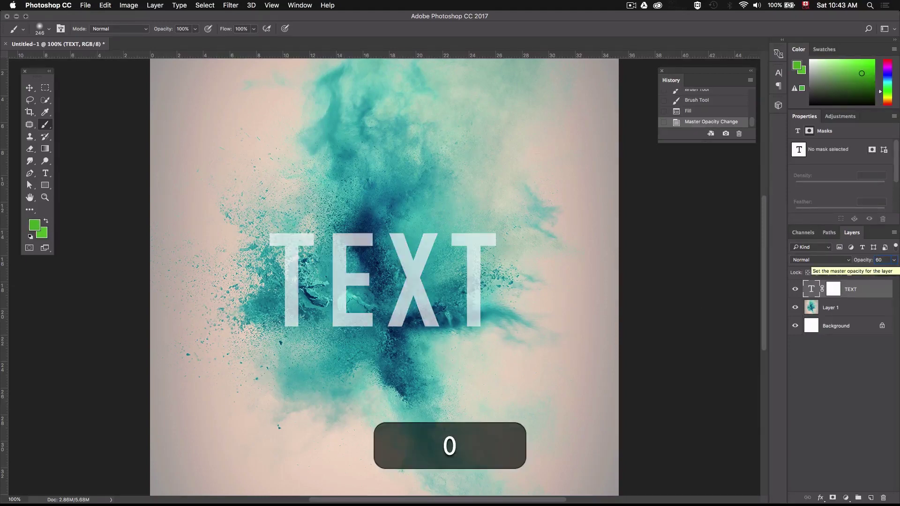
Target the TEXT layer's mask and choose the 1710 px powder explosion brush tip
key(super+equal)
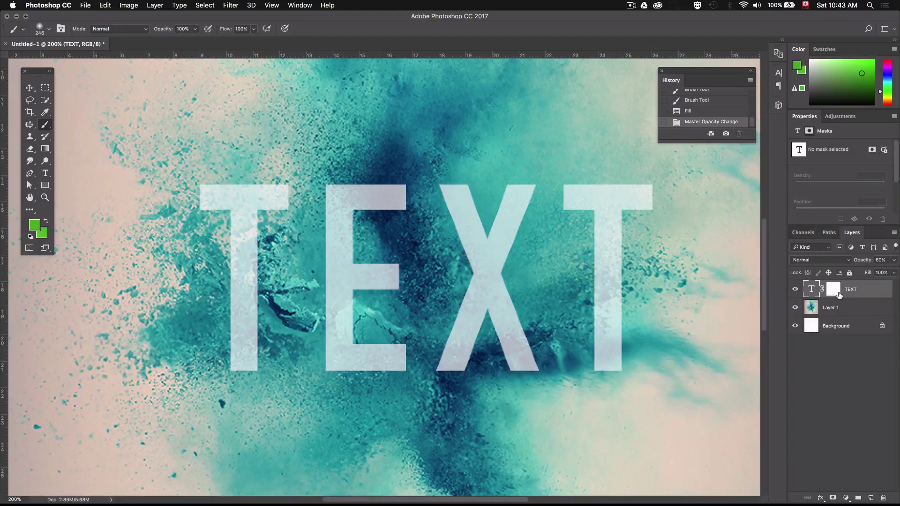
click(834, 289)
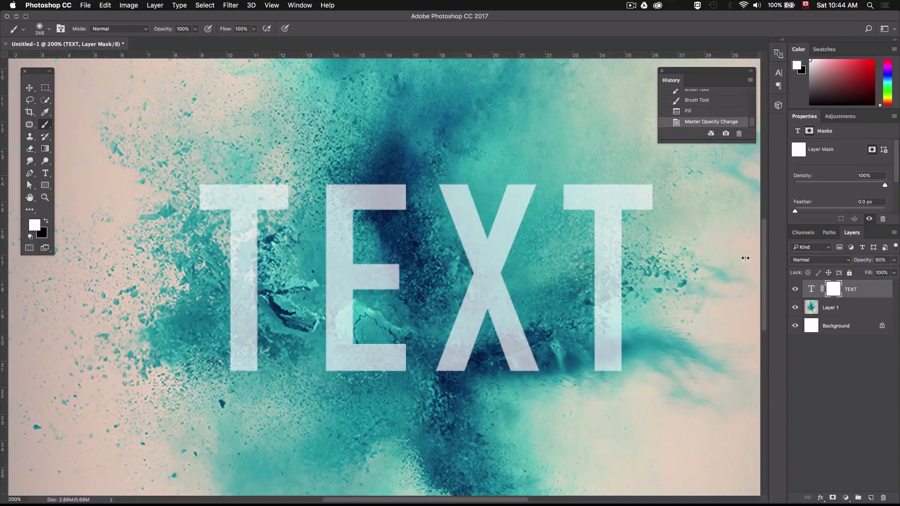
right_click(414, 238)
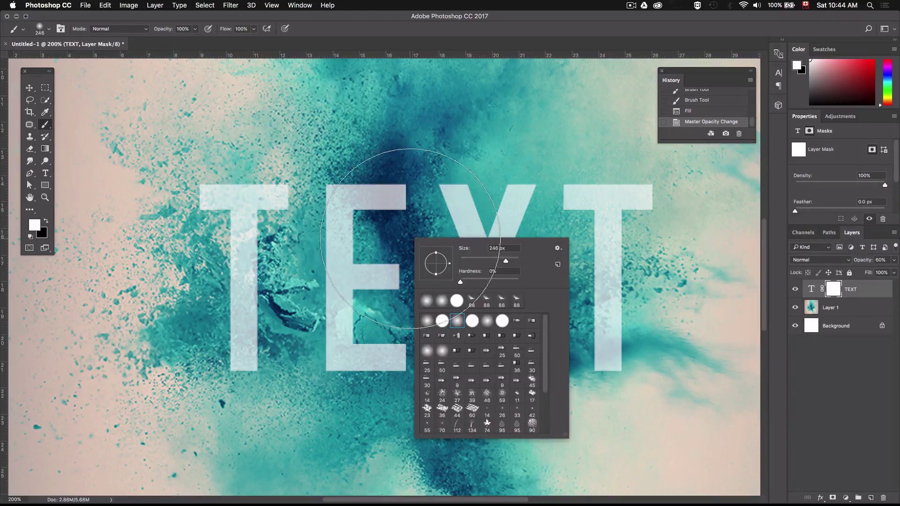
scroll(492, 363, down, 4)
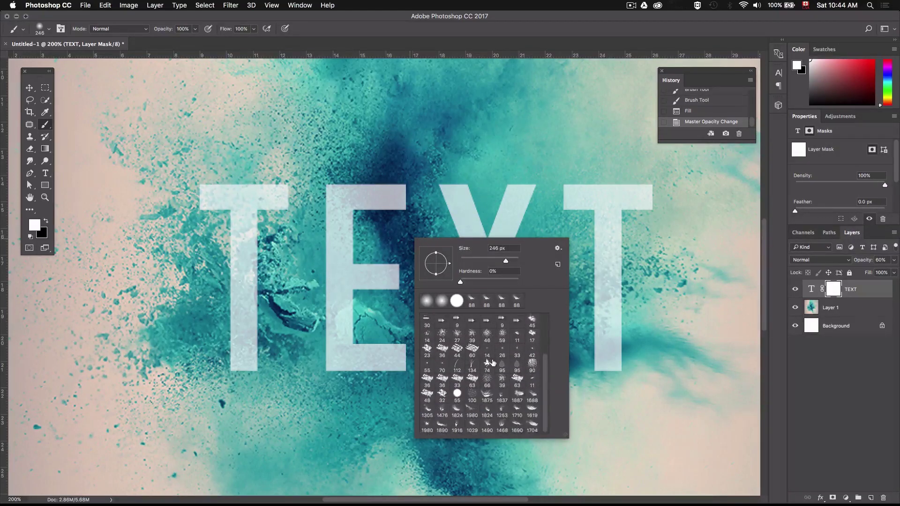
click(517, 411)
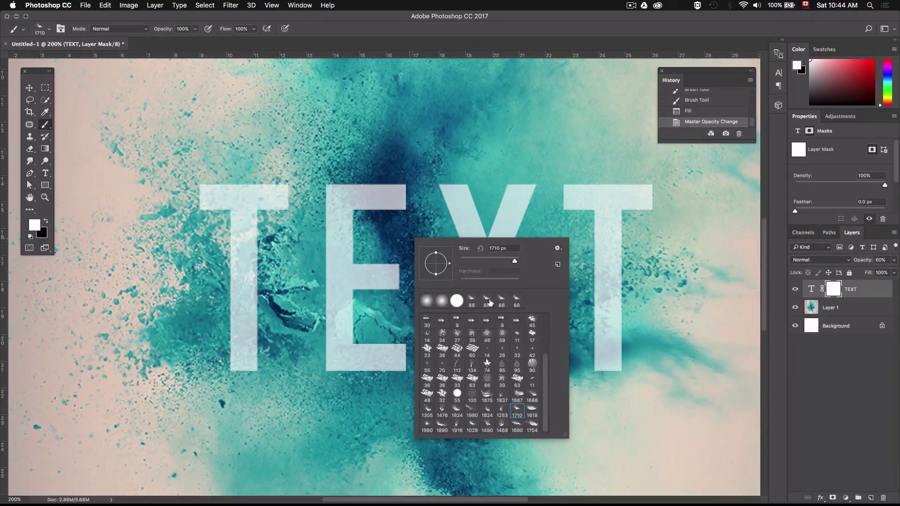
Reduce the powder brush size to 100 px to suit the letters
drag(514, 260, 490, 262)
mouse_move(403, 125)
mouse_down()
mouse_move(477, 126)
mouse_move(412, 125)
mouse_up()
mouse_move(425, 211)
mouse_down()
mouse_move(507, 211)
mouse_move(434, 213)
mouse_move(486, 215)
mouse_move(451, 213)
mouse_up()
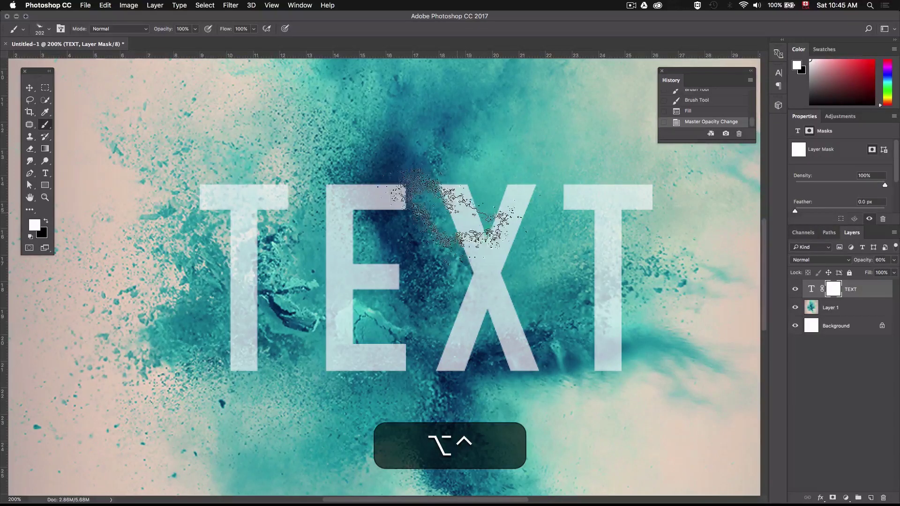
right_click(439, 216)
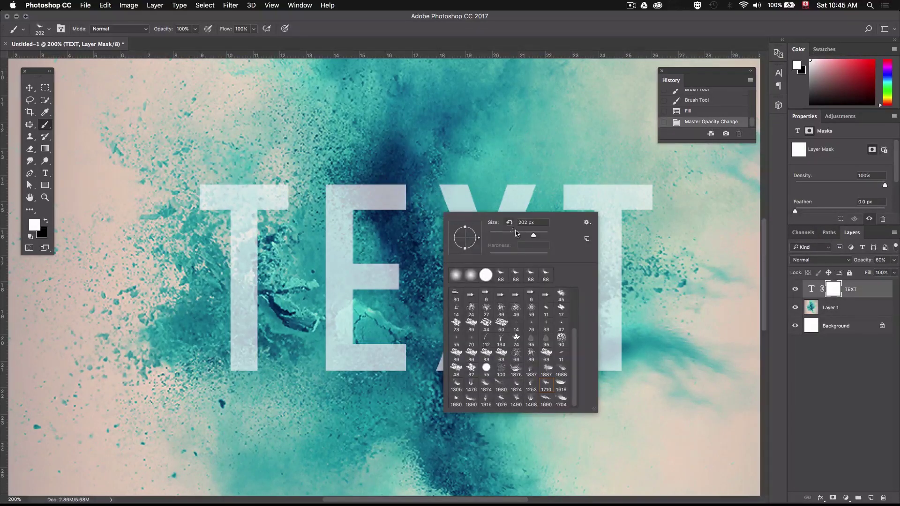
mouse_move(535, 237)
mouse_down()
mouse_move(505, 239)
mouse_move(540, 239)
mouse_move(519, 237)
mouse_up()
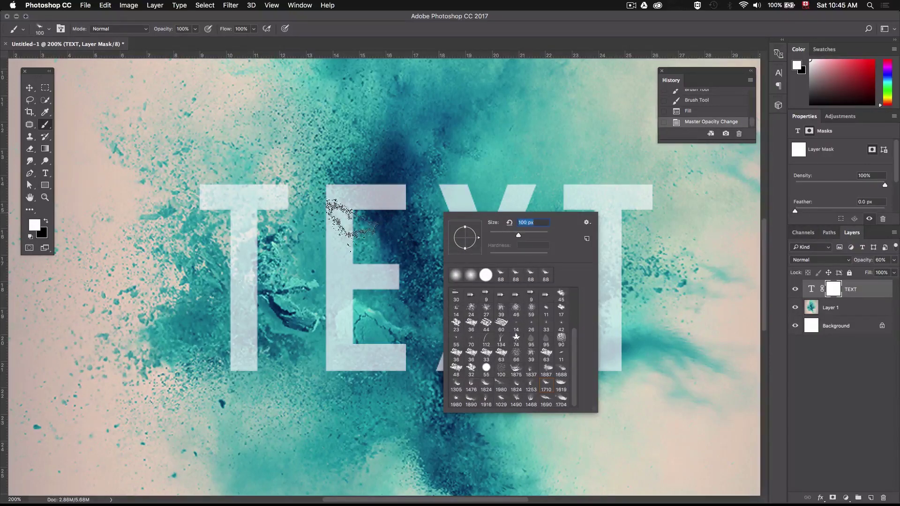
super+click(337, 221)
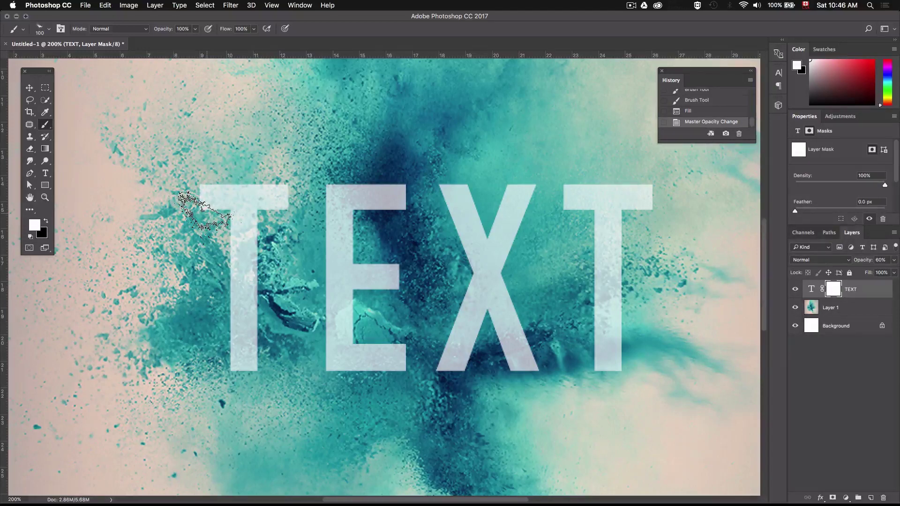
Fade the left end of the first T's crossbar on the mask with the 100 px powder brush in black, touching up with white
right_click(206, 215)
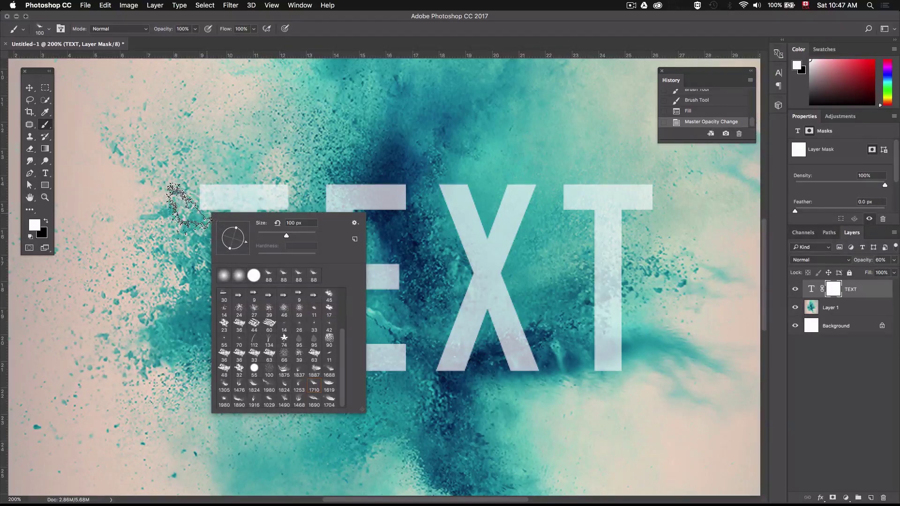
key(Return)
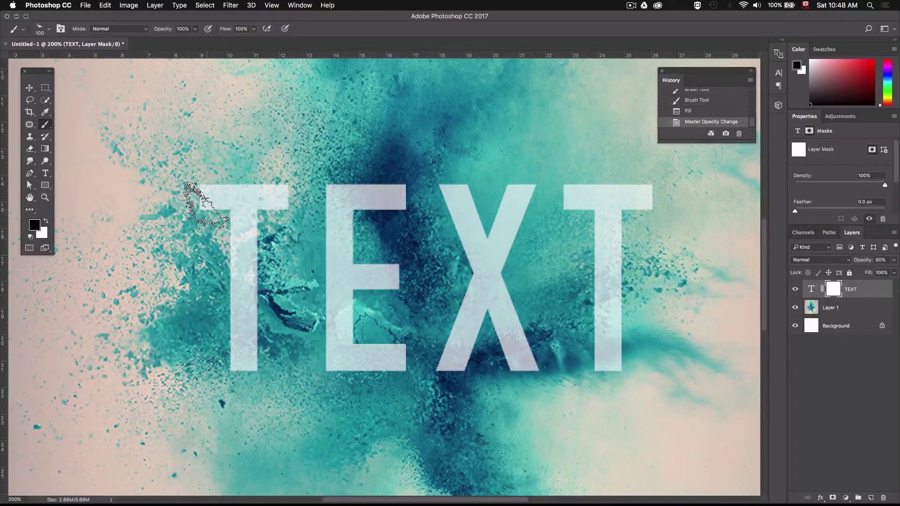
click(205, 207)
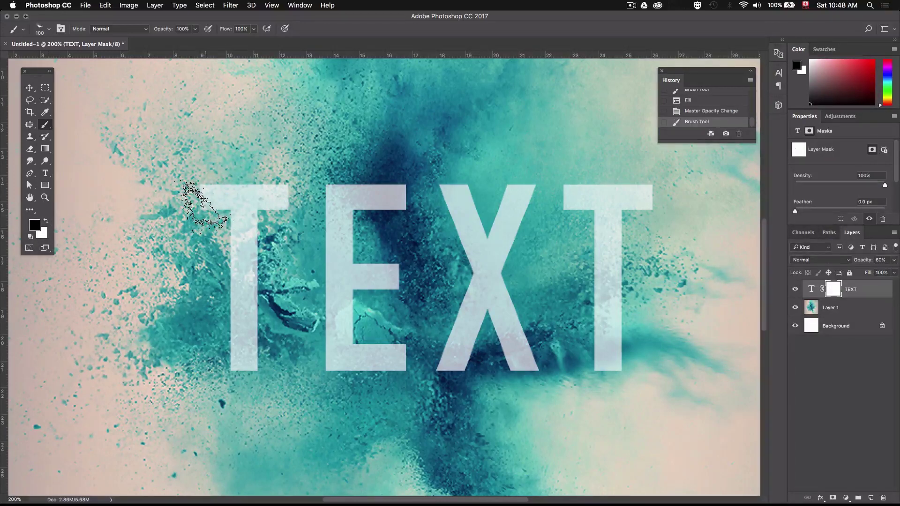
click(203, 206)
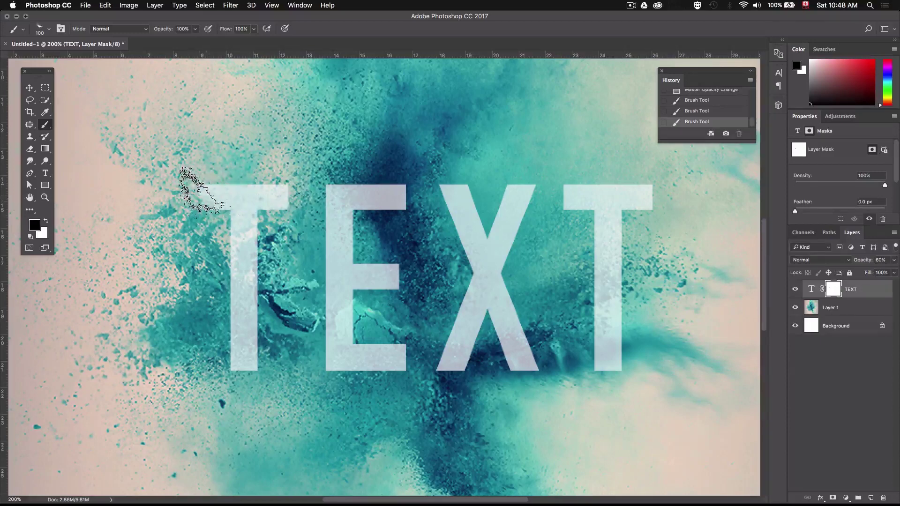
click(198, 203)
click(201, 208)
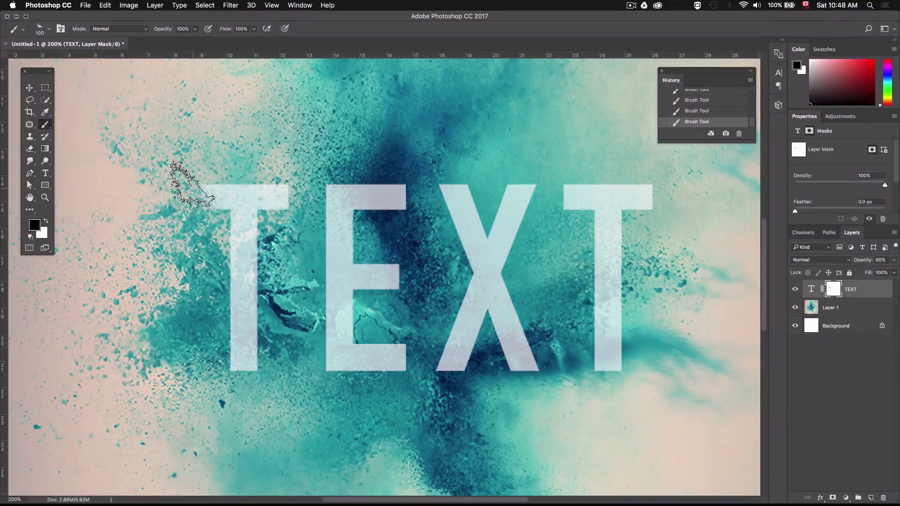
key(x)
click(202, 175)
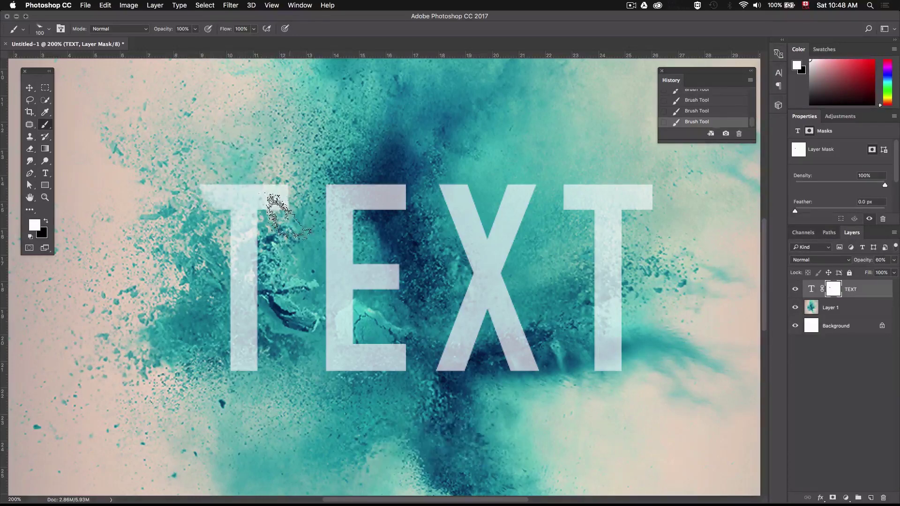
Rotate the powder tip and fade the right edge of the first T's stem in black, reducing the brush to 38 px
key(x)
right_click(282, 280)
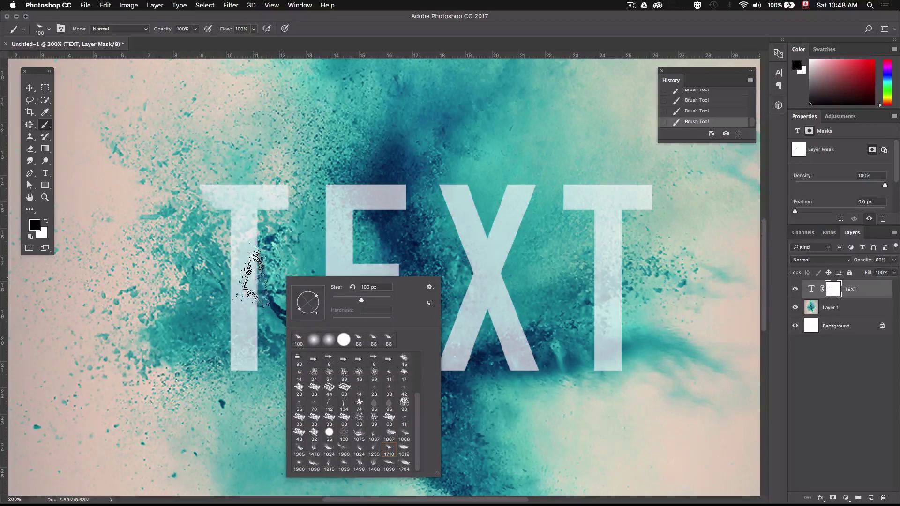
click(265, 270)
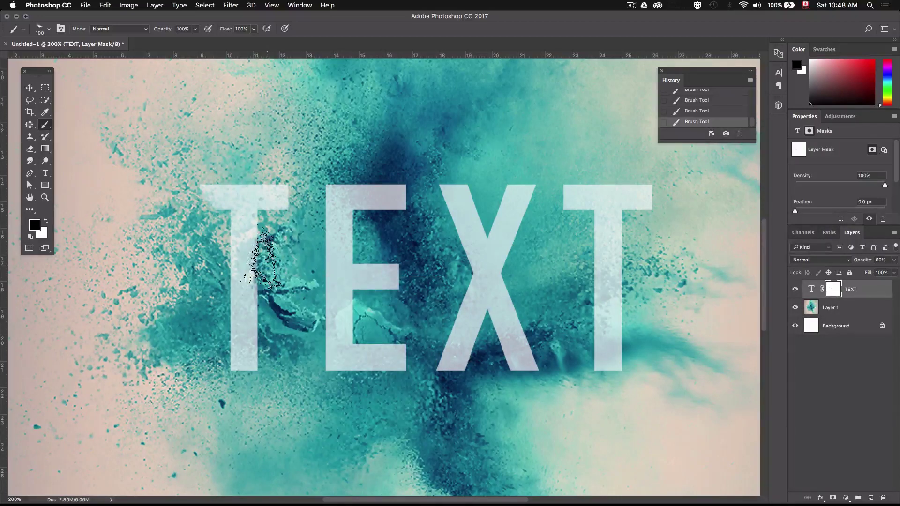
key(ctrl+alt)
scroll(279, 258, up, 1)
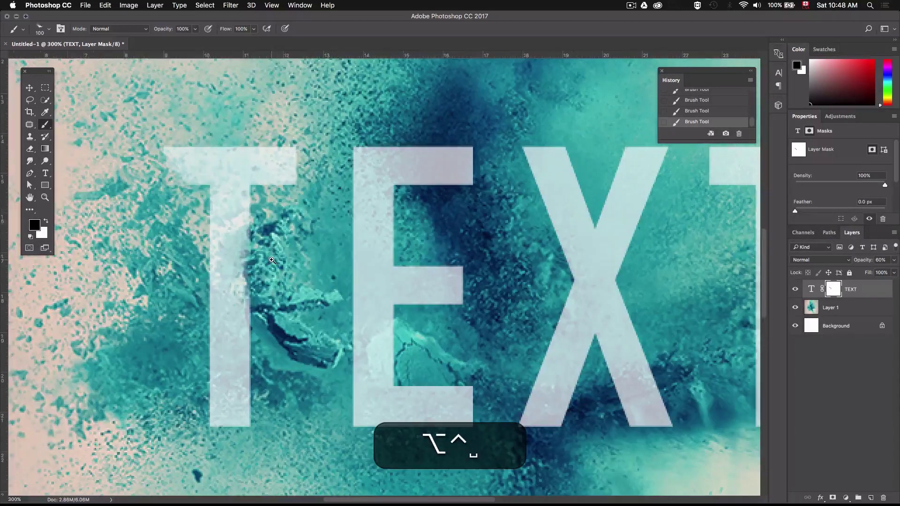
mouse_move(287, 254)
mouse_down()
mouse_move(241, 254)
mouse_move(257, 234)
mouse_up()
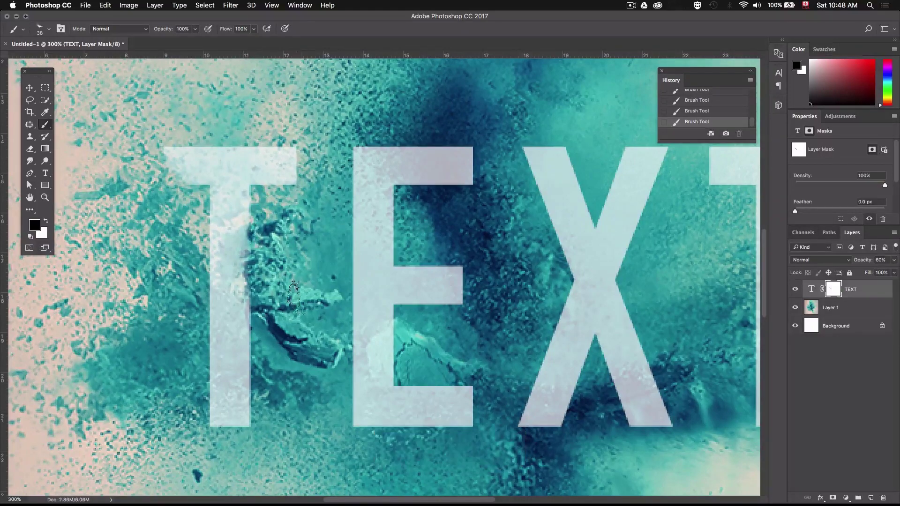
Rotate the powder tip, enlarge it to 120 px, and fade the lower stem of the first T in black
key(super+minus)
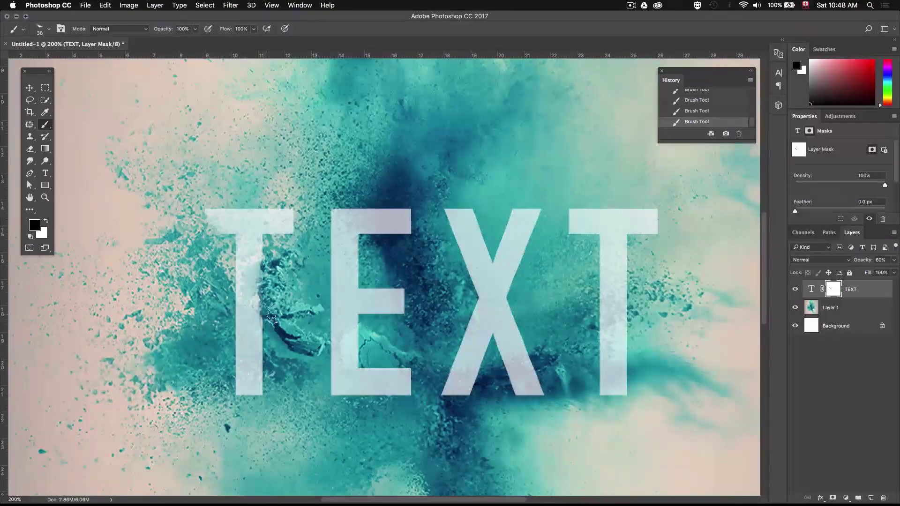
key(super+plus)
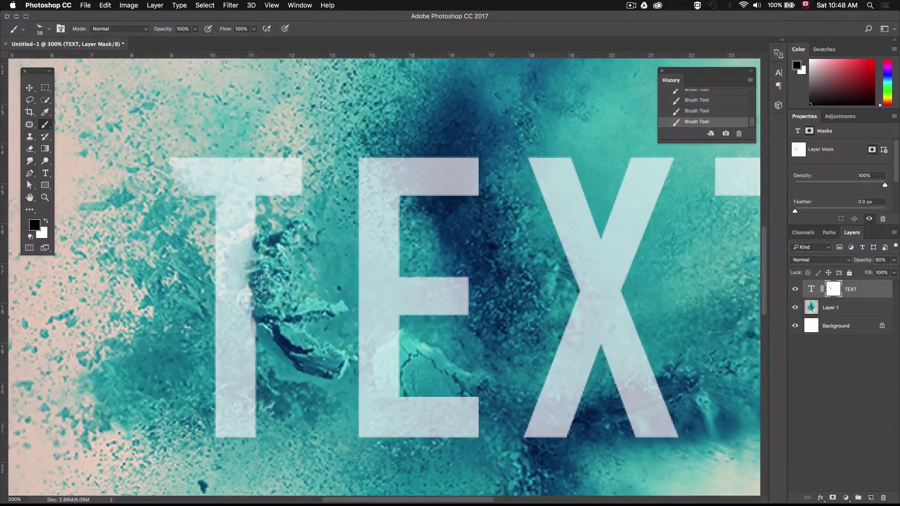
key(super+minus)
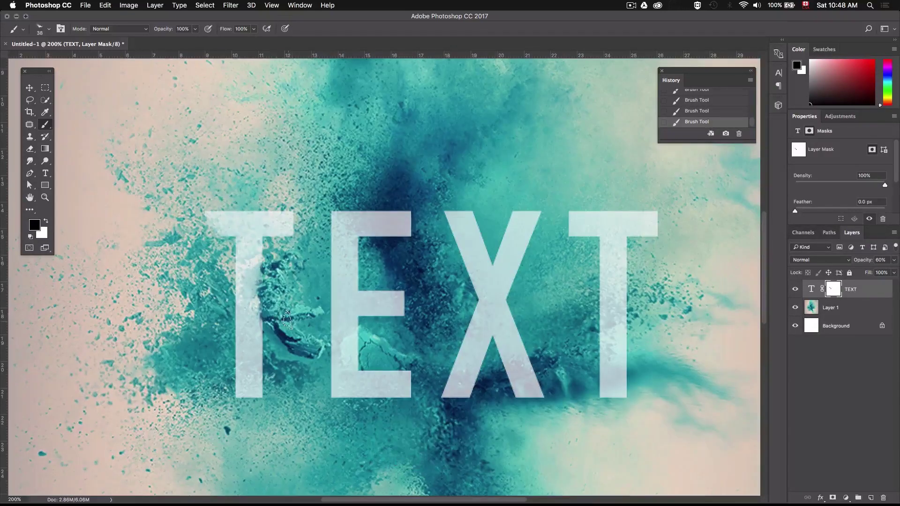
right_click(281, 352)
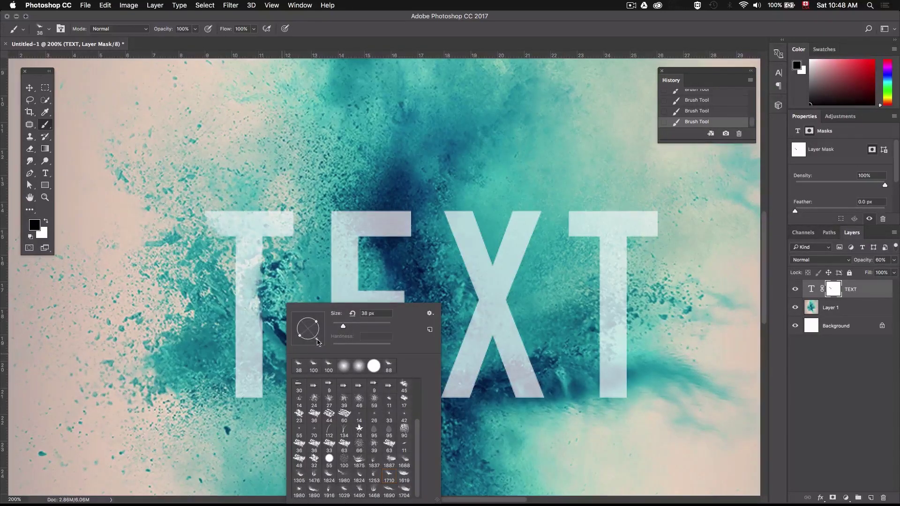
drag(216, 330, 252, 338)
right_click(281, 358)
click(253, 359)
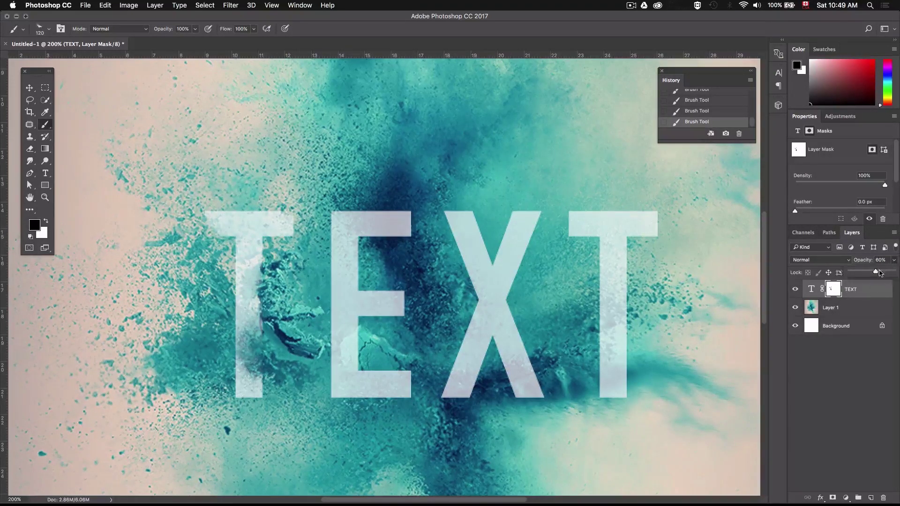
Set the TEXT layer's opacity to 100% and dab more black powder at the left end of the first T's crossbar
drag(897, 275, 897, 271)
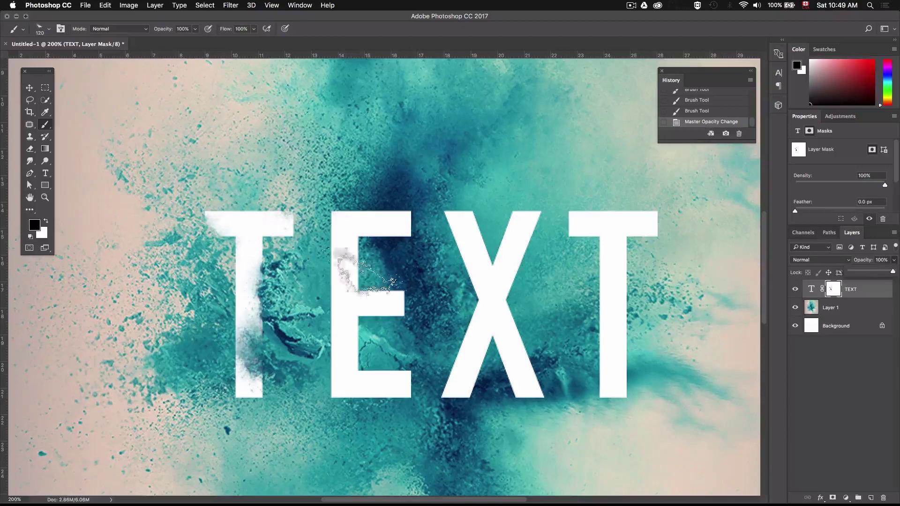
click(196, 238)
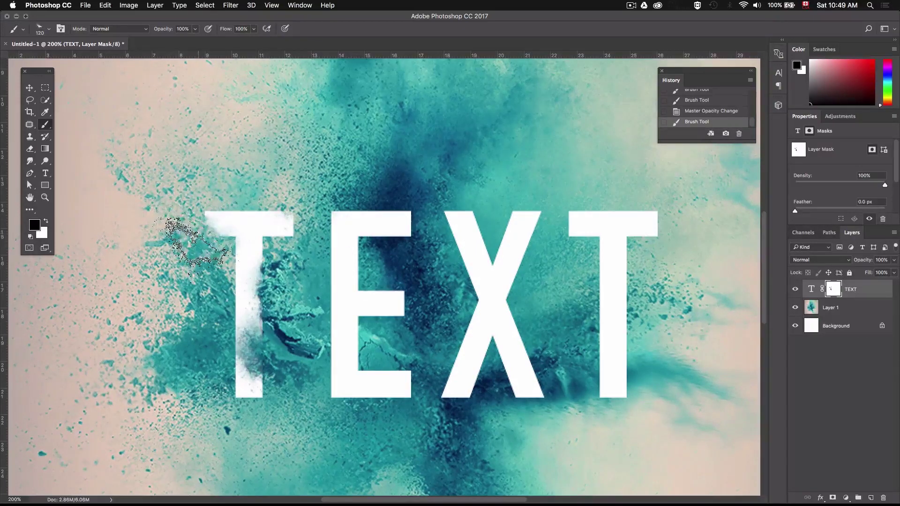
click(197, 240)
click(192, 231)
click(192, 230)
Reduce the powder brush to 42 px and set the TEXT layer's opacity to 57%
ctrl+alt+drag(292, 305, 264, 305)
key(x)
click(811, 289)
drag(894, 260, 871, 270)
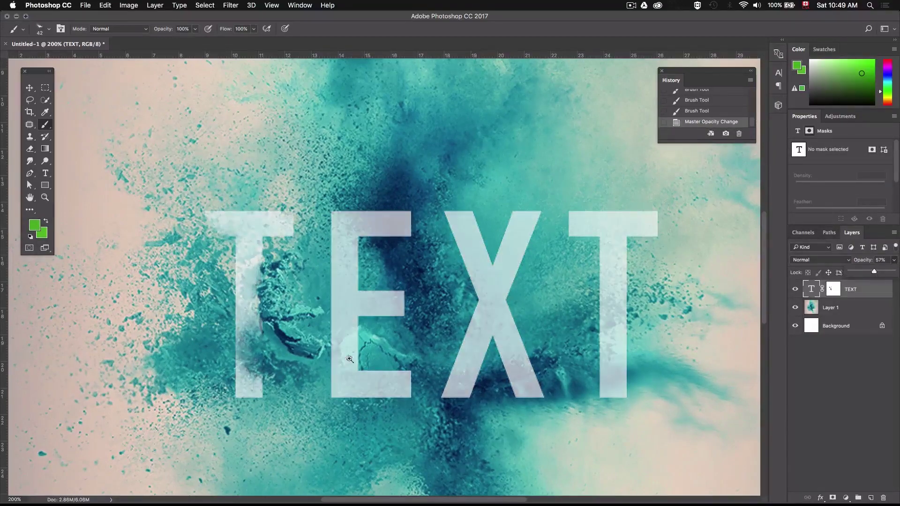
Target the TEXT layer's mask and paint black to reveal the cracked powder chunk over the lower part of the E
scroll(361, 351, up, 1)
click(833, 289)
scroll(362, 350, up, 1)
key(x)
click(356, 324)
click(353, 321)
click(345, 352)
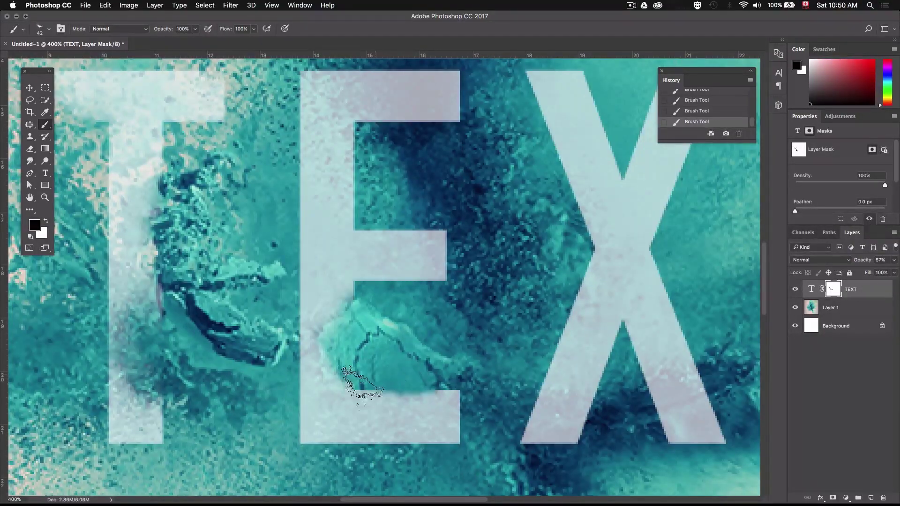
Choose the 1824 px powder tip, size it to 89 px, and rotate it to suit the E's upper arm
right_click(375, 380)
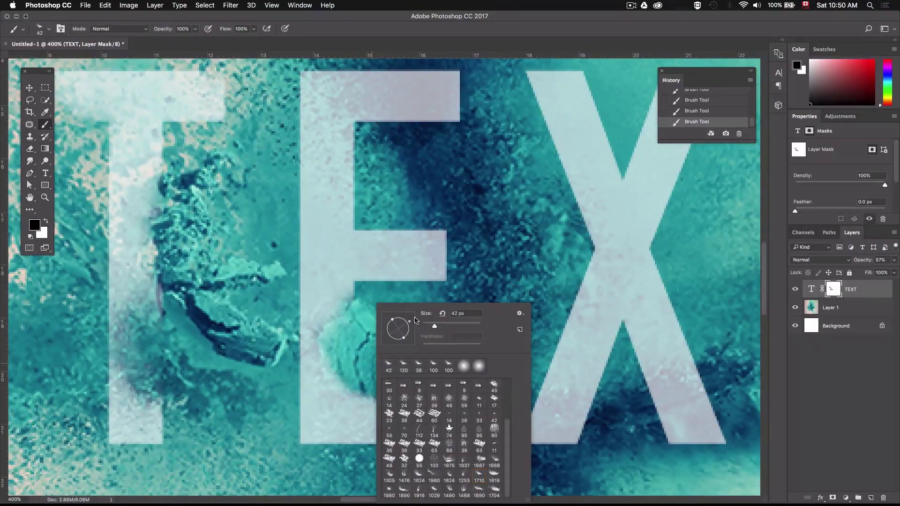
double_click(418, 474)
ctrl+alt+drag(356, 357, 382, 357)
scroll(408, 363, up, 3)
right_click(443, 243)
drag(482, 269, 482, 280)
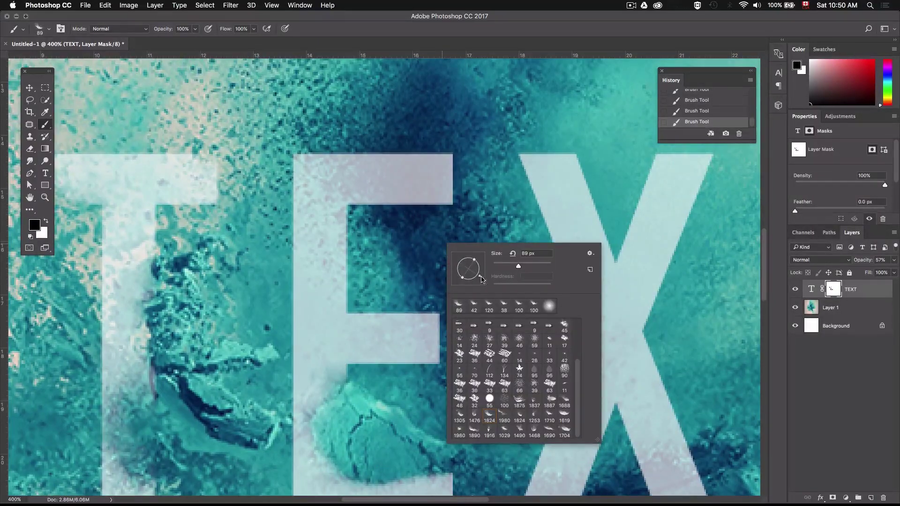
Fade the E's upper arm in black, using powder tips at 154 px and 134 px
alt+click(448, 219)
ctrl+alt+drag(439, 211, 474, 211)
click(422, 203)
right_click(479, 243)
click(496, 416)
drag(558, 266, 564, 266)
click(426, 230)
Continue fading the E's upper arm in black, re-angling the brush and switching to the 1710 px powder tip
right_click(411, 209)
click(429, 201)
drag(449, 234, 452, 223)
right_click(451, 221)
click(557, 395)
right_click(424, 230)
click(409, 242)
Rotate the 108 px powder tip and hide part of the X's lower-right leg along the dark powder streak
scroll(516, 282, right, 4)
key(super+plus)
scroll(464, 375, down, 3)
right_click(448, 329)
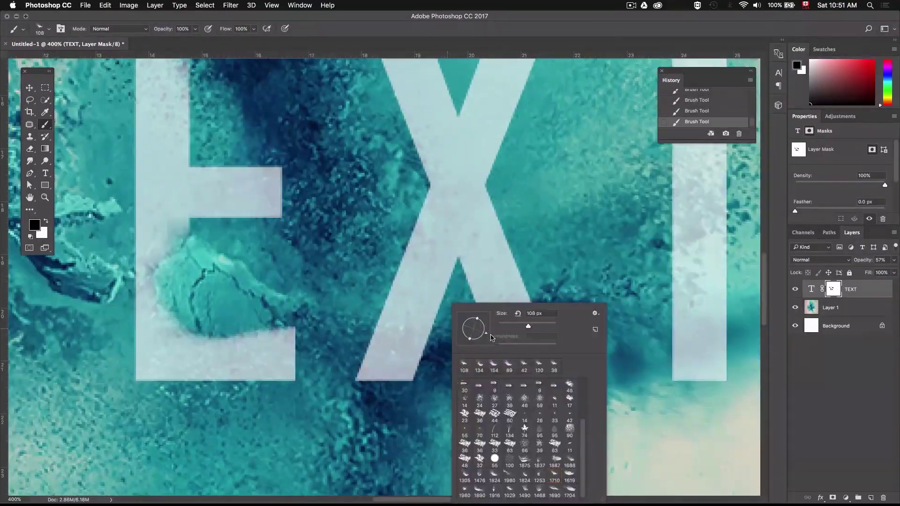
key(super)
right_click(242, 230)
click(511, 333)
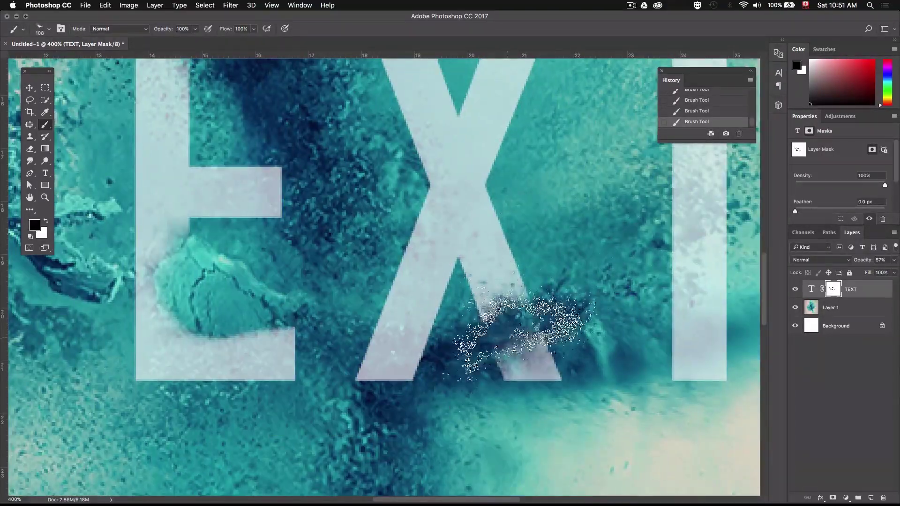
Reduce the powder brush to 77 px and fade the left side of the X near its crossing
key(super+minus)
scroll(565, 415, up, 3)
ctrl+alt+drag(437, 281, 423, 281)
click(438, 273)
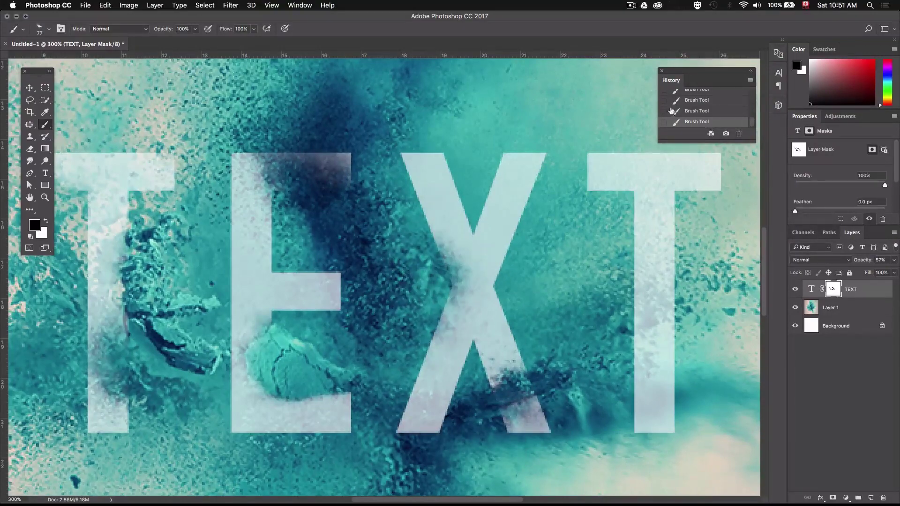
Rotate the powder tip, enlarge it to 143 px and then 180 px, and fade the last T's crossbar and stem
scroll(401, 382, right, 4)
right_click(404, 279)
ctrl+alt+drag(394, 234, 424, 234)
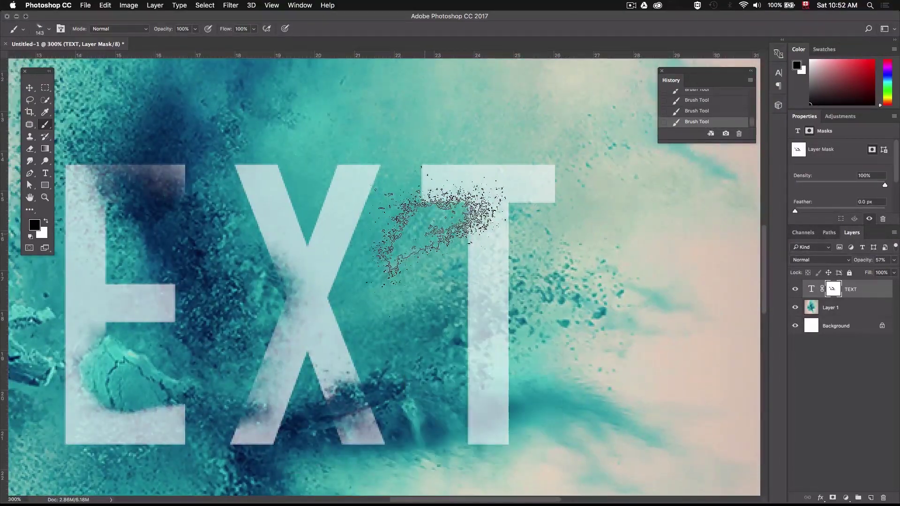
key(bracketright)
key(bracketright)
drag(590, 368, 640, 284)
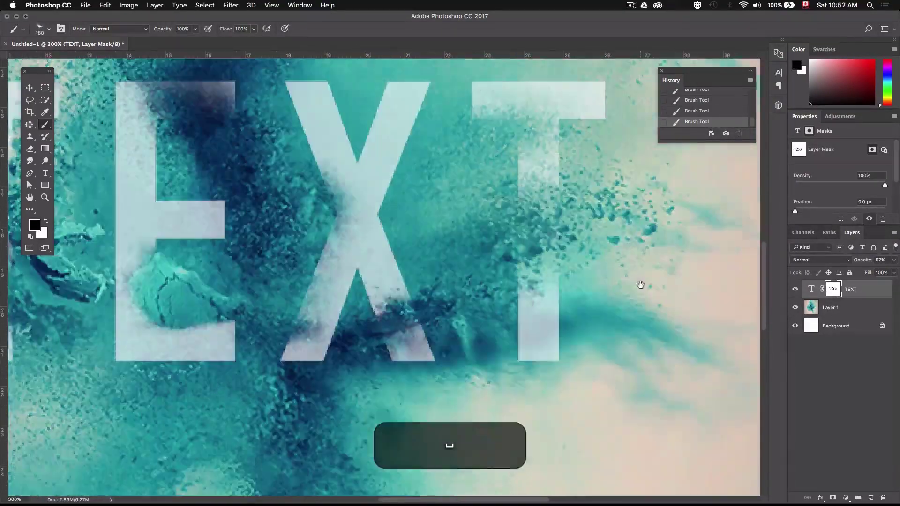
right_click(562, 304)
key(Escape)
Set the TEXT layer's opacity to 100%
key(super+minus)
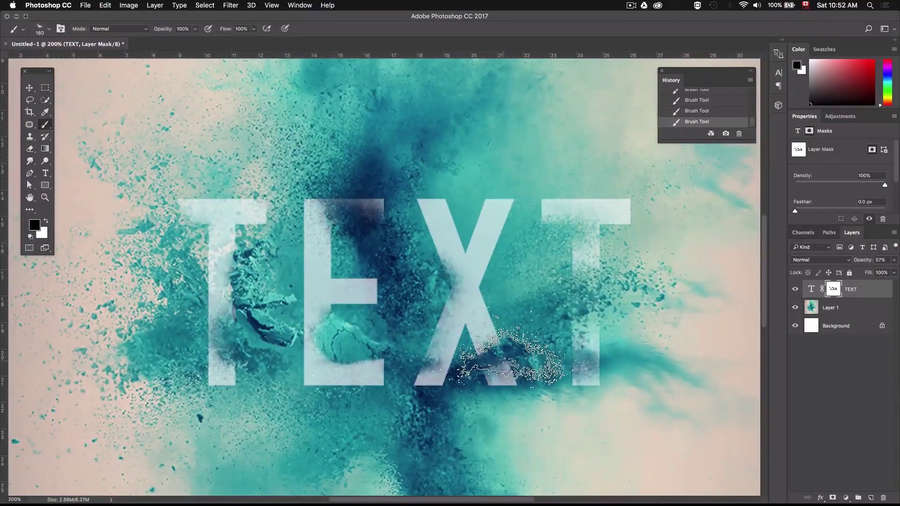
click(812, 290)
drag(894, 260, 896, 272)
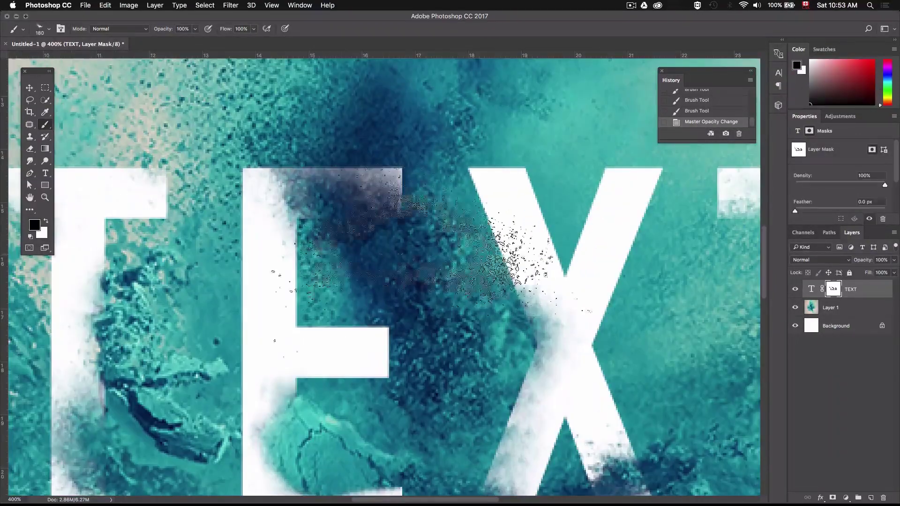
Refine the E's upper arm on the mask with a 94 px powder tip in black, touching up its right end with white
right_click(369, 266)
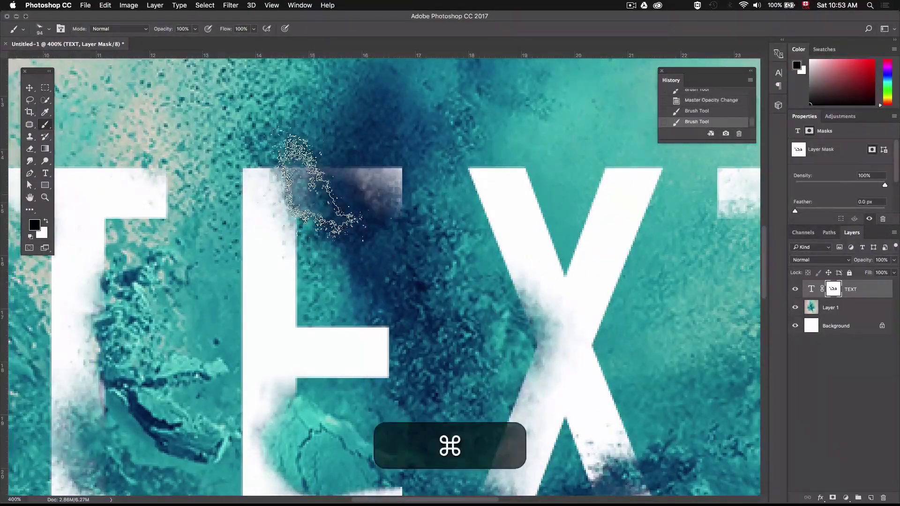
click(323, 190)
alt+super+click(436, 261)
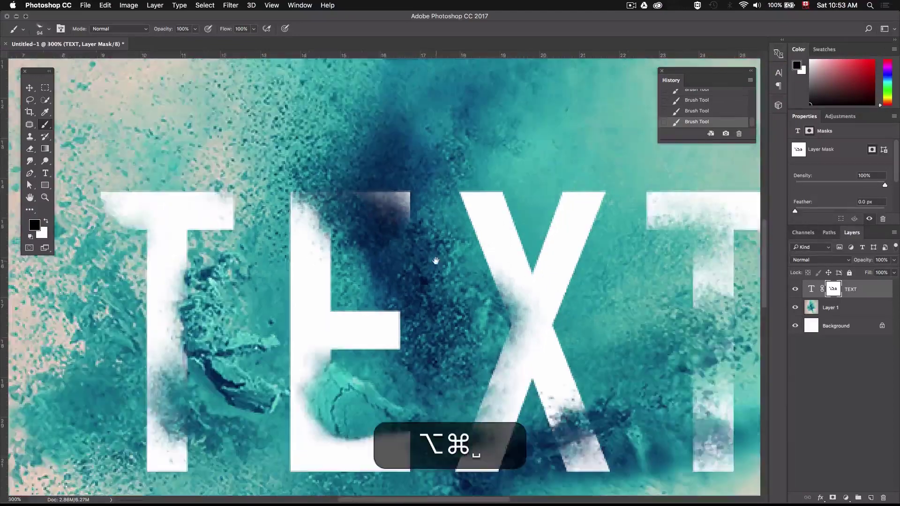
key(x)
click(404, 183)
Paint white with a 3 px hard round brush along the edge of the powder chunk on the E to sharpen its outline
drag(401, 293, 341, 293)
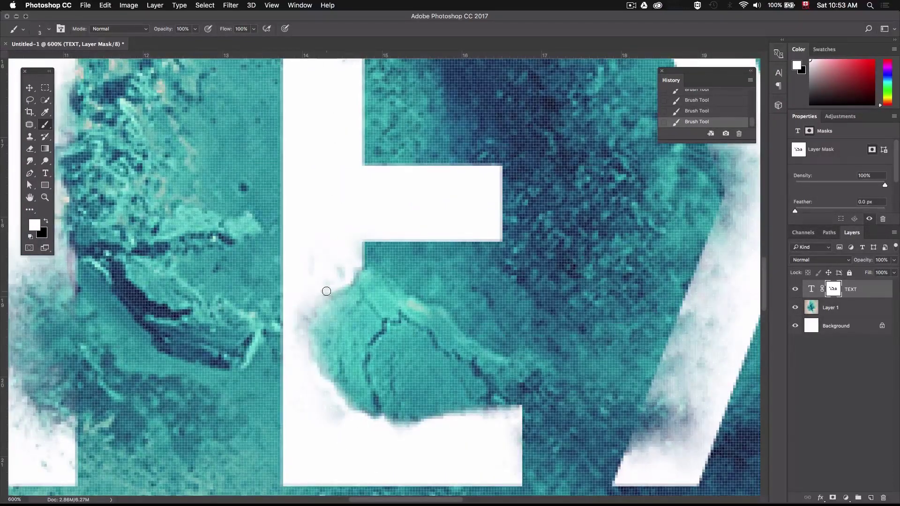
mouse_move(319, 313)
mouse_down()
mouse_move(325, 379)
mouse_move(482, 423)
mouse_up()
scroll(482, 424, left, 2)
Switch to a 46 px powder tip in black and roughen the E's edge around the powder chunk
right_click(430, 294)
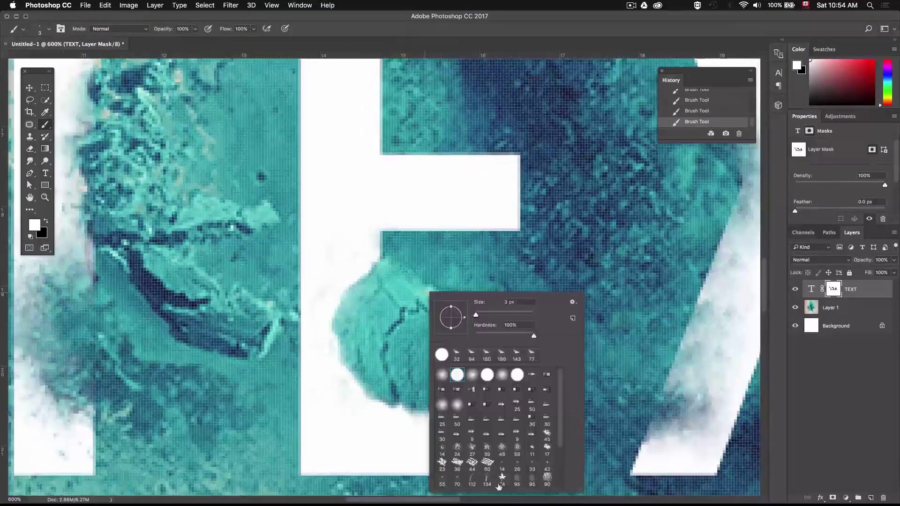
scroll(500, 483, down, 5)
double_click(501, 483)
drag(562, 280, 457, 293)
key(x)
right_click(385, 302)
click(368, 293)
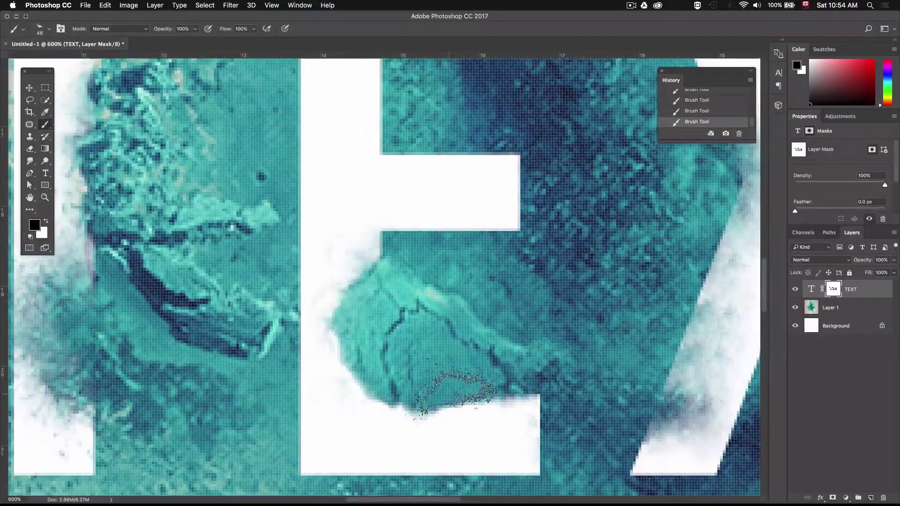
alt+click(374, 295)
mouse_move(374, 294)
mouse_down()
mouse_move(263, 281)
mouse_move(357, 276)
mouse_up()
Restore part of the first T's lower stem by painting white with the 46 px powder tip
drag(183, 271, 281, 273)
key(x)
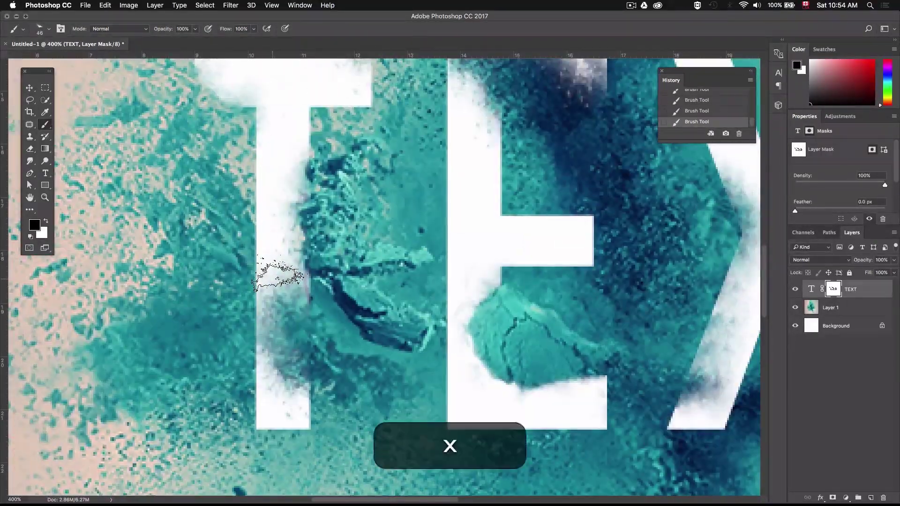
right_click(292, 375)
mouse_move(269, 308)
mouse_down()
mouse_move(291, 296)
mouse_move(272, 330)
mouse_up()
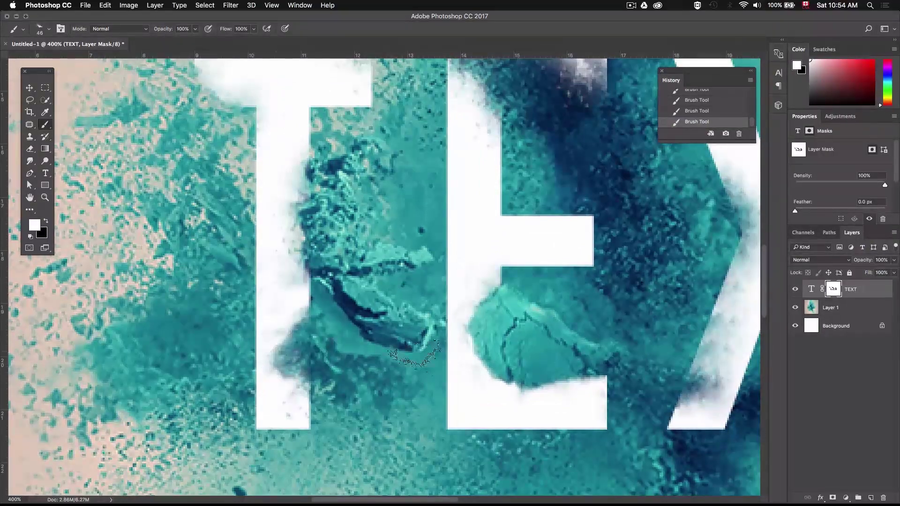
Roughen the first T's lower stem on the mask in black, switching between several powder tips, including one at 23 px
key(x)
right_click(329, 345)
key(Return)
drag(366, 321, 293, 315)
click(310, 325)
right_click(347, 336)
key(Return)
click(302, 356)
right_click(323, 340)
key(Return)
click(280, 347)
right_click(299, 342)
click(378, 445)
right_click(372, 384)
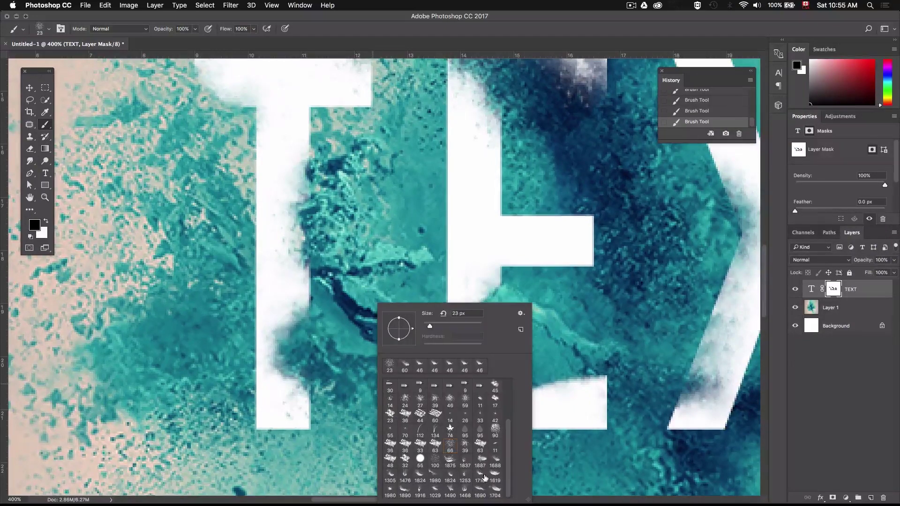
Try further powder tips in black and eat into the first T's lower stem beside the powder, ending with a 65 px tip
click(435, 491)
drag(469, 325, 436, 326)
click(291, 331)
right_click(300, 338)
click(408, 460)
ctrl+alt+click(285, 320)
right_click(360, 338)
click(482, 460)
key(Return)
click(312, 281)
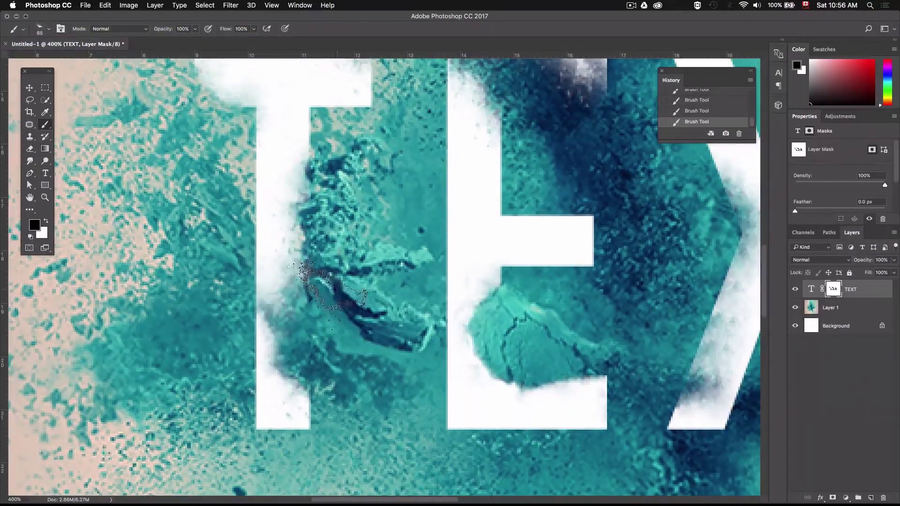
Refine the middle and lower edges of the first T's stem with the 65 px powder tip in black
scroll(323, 276, up, 3)
drag(328, 274, 307, 274)
click(296, 293)
mouse_move(270, 389)
mouse_down()
mouse_move(281, 390)
mouse_move(334, 266)
mouse_up()
key(x)
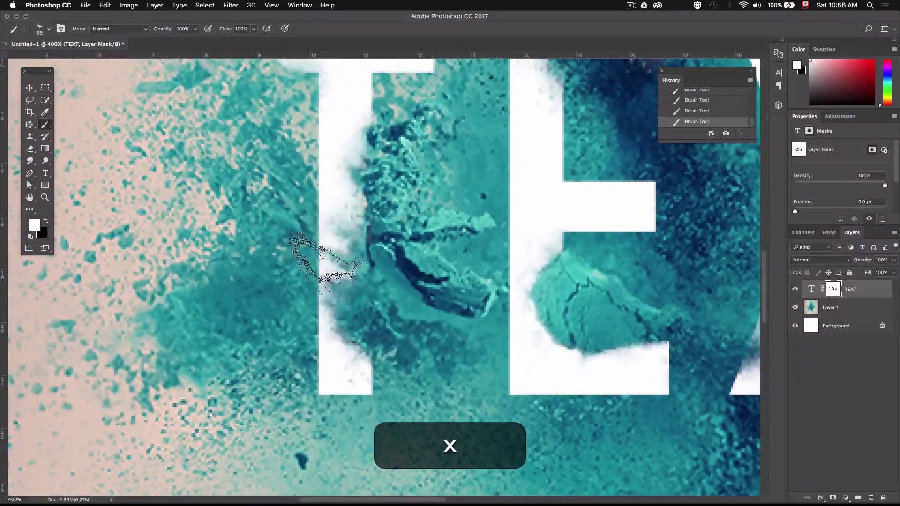
key(x)
alt+super+click(412, 254)
drag(412, 254, 450, 254)
mouse_move(482, 157)
mouse_down()
mouse_move(480, 237)
mouse_move(340, 309)
mouse_up()
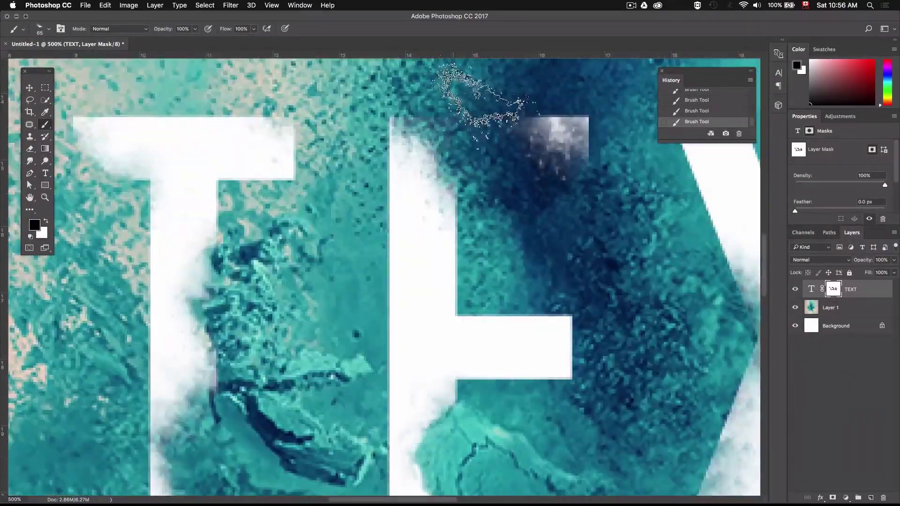
Touch up the first T's crossbar on the mask, alternating black and white and reducing the powder tip to 25 px
drag(318, 155, 415, 169)
key(x)
key(x)
key(x)
key(x)
mouse_move(217, 215)
mouse_down()
mouse_move(152, 154)
mouse_move(166, 172)
mouse_up()
key(x)
drag(352, 218, 264, 189)
super+click(264, 190)
key(x)
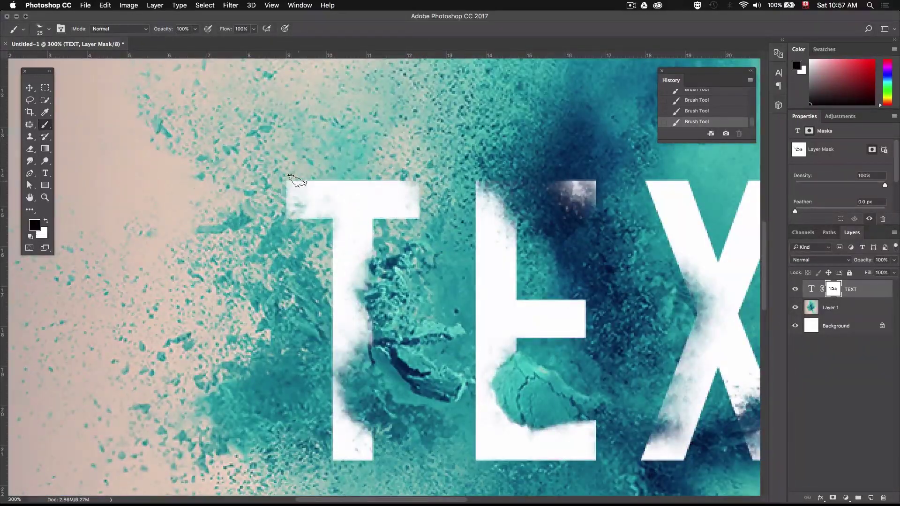
Mask the left side of the X around its crossing in black with a 57 px powder tip
alt+super+click(511, 228)
key(x)
drag(511, 229, 440, 219)
key(x)
key(x)
super+click(531, 298)
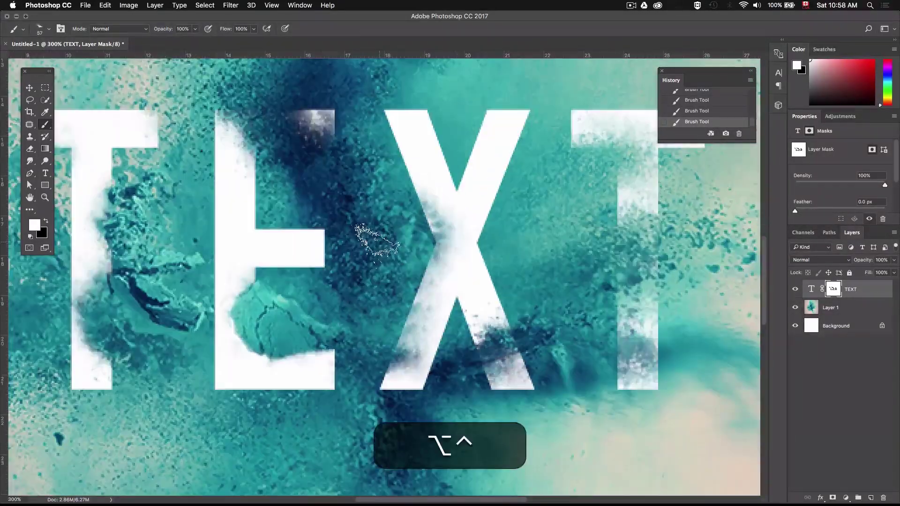
key(x)
drag(363, 241, 436, 230)
click(414, 197)
Roughen the E's edge around the powder chunk with the 57 px powder tip in black
click(286, 347)
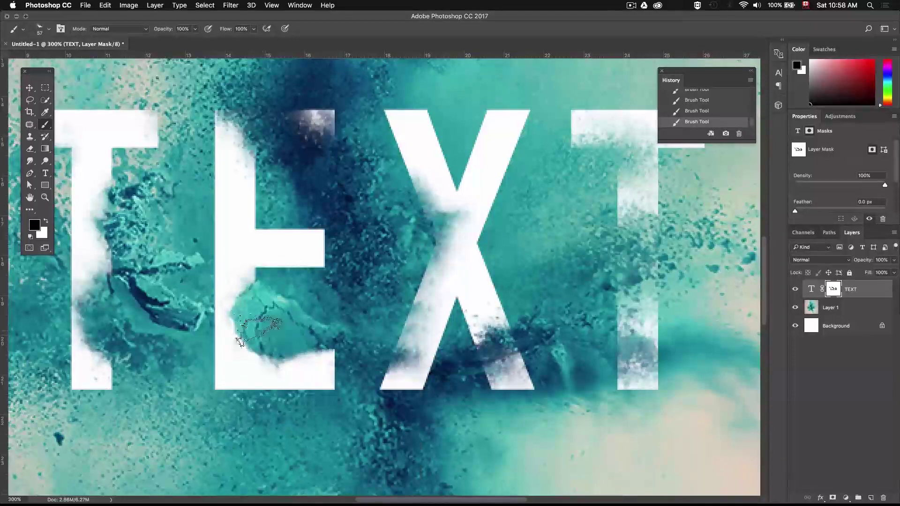
drag(260, 327, 294, 327)
click(276, 335)
Switch to a 99 px powder tip in black and roughen the X's lower-left leg and upper arms
right_click(396, 265)
drag(405, 306, 427, 274)
click(452, 157)
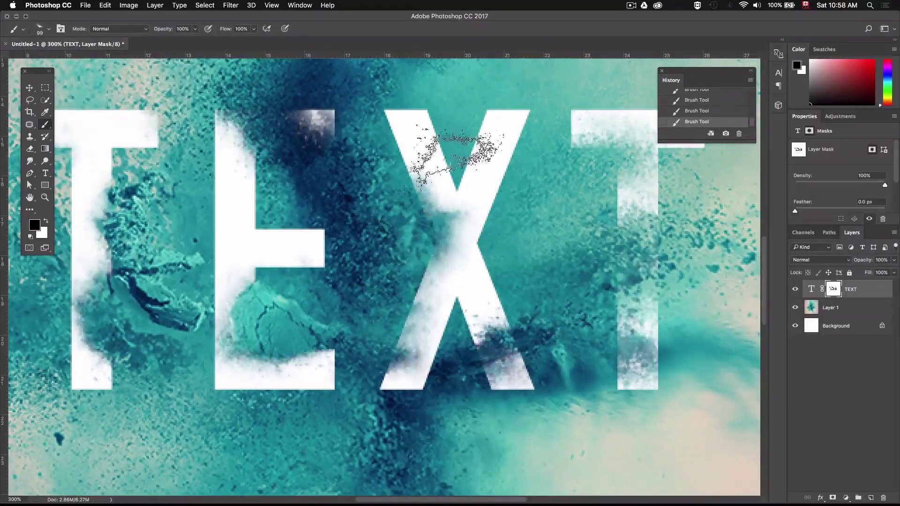
drag(523, 129, 400, 159)
Soften the last T's lower stem on the mask with the 99 px powder tip in black
right_click(489, 379)
click(483, 370)
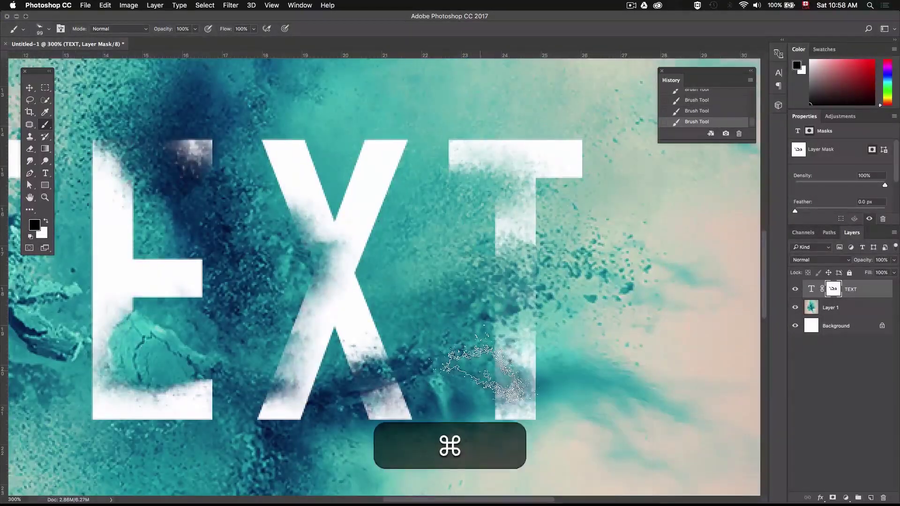
right_click(571, 378)
click(496, 357)
key(super+minus)
drag(457, 229, 618, 248)
Reduce the powder tip to 21 px and roughen the first T's edges in black
key(super+plus)
mouse_move(236, 269)
mouse_down()
mouse_move(203, 269)
mouse_move(280, 338)
mouse_up()
right_click(237, 272)
click(245, 255)
right_click(262, 270)
key(Escape)
key(super+minus)
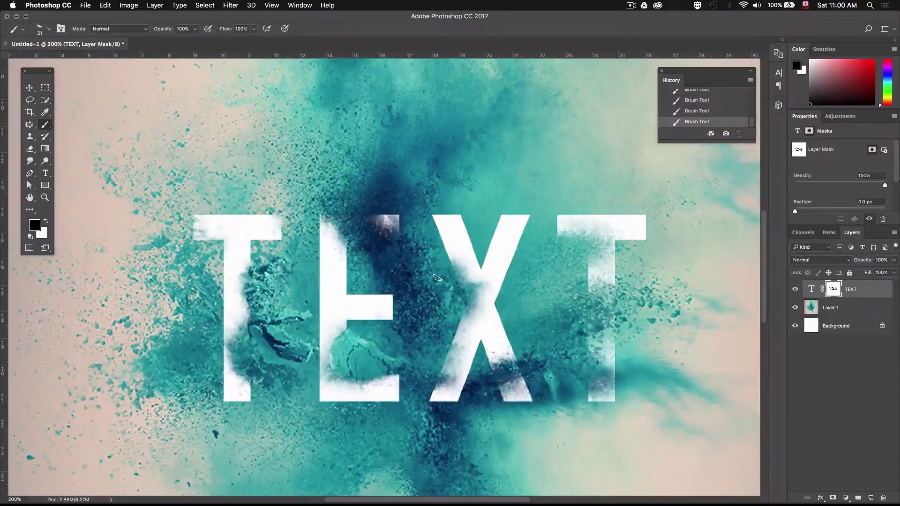
Touch up the first T's stem beside the powder chunk, alternating white and black and enlarging the powder tip to 51 px
key(super+plus)
drag(272, 229, 345, 227)
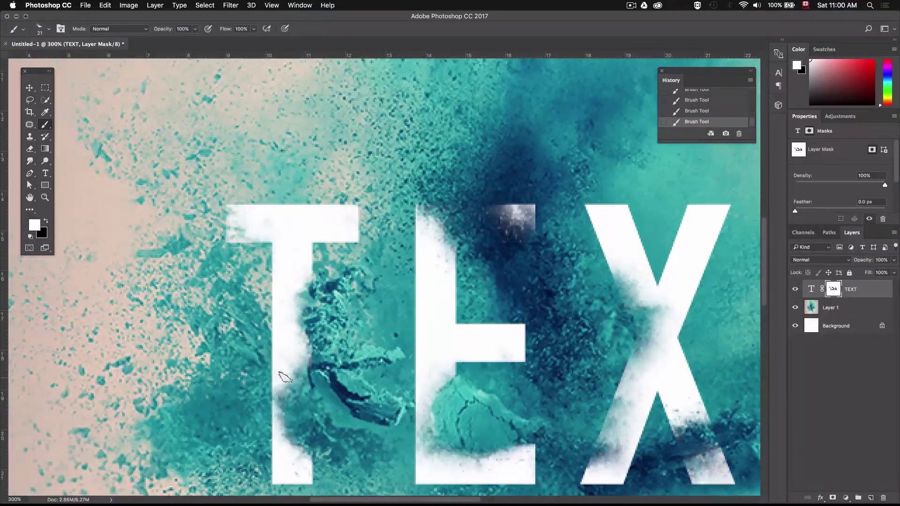
key(x)
drag(307, 363, 323, 363)
key(super+minus)
key(super+minus)
key(super+plus)
key(super+plus)
key(x)
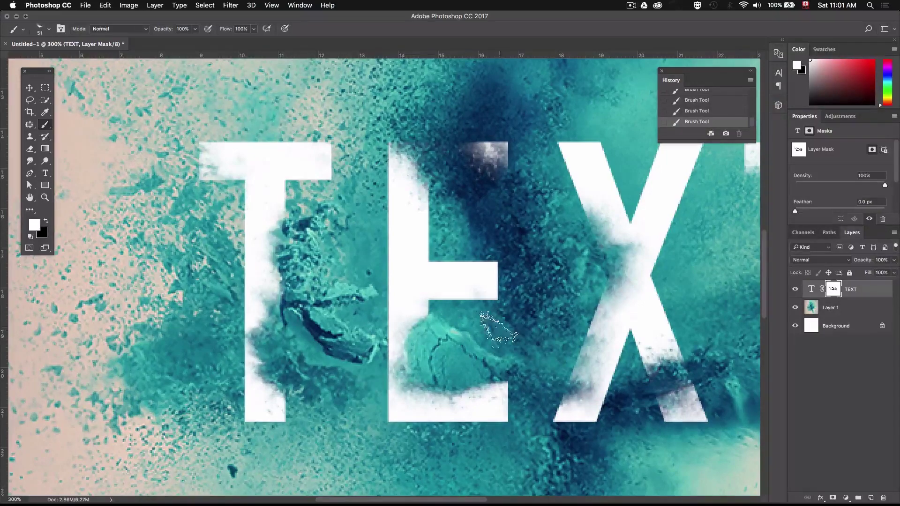
Undo the last brush strokes on the mask
key(x)
key(super+z)
key(super+minus)
key(super+minus)
Switch to an 86 px powder tip and mask parts of the X's lower legs in black
drag(464, 353, 434, 291)
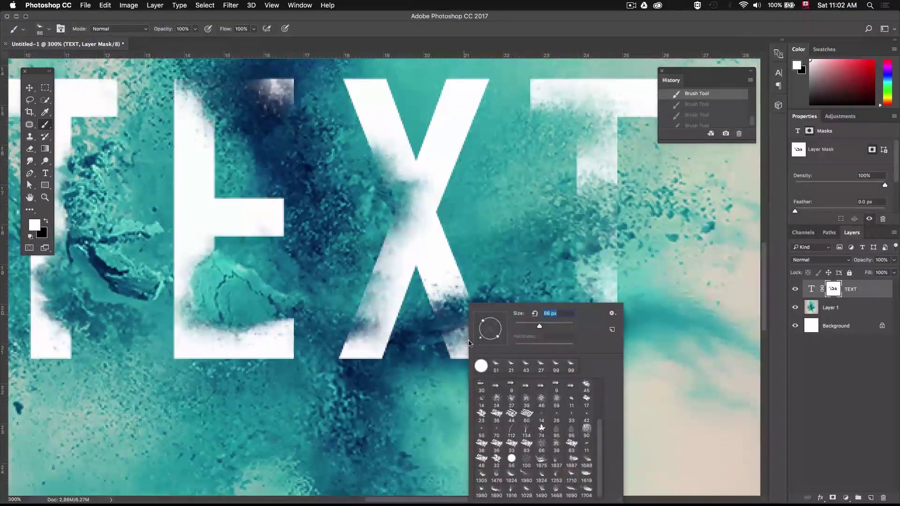
click(439, 322)
key(x)
click(368, 298)
click(451, 293)
alt+click(497, 226)
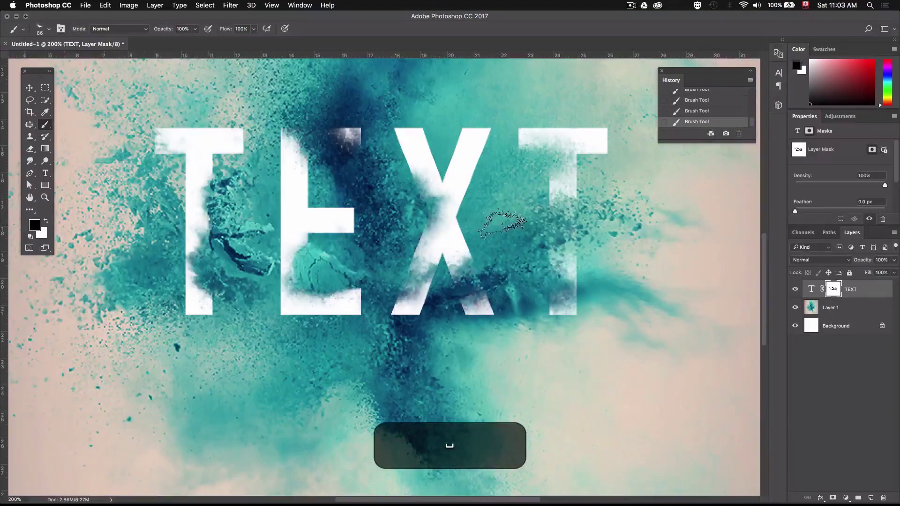
Touch up the end of the E's upper arm with a 43 px powder tip and check the whole composition at 100%
key(x)
key(x)
super+click(370, 128)
mouse_move(370, 129)
mouse_down()
mouse_move(375, 215)
mouse_move(355, 218)
mouse_up()
key(x)
alt+click(433, 208)
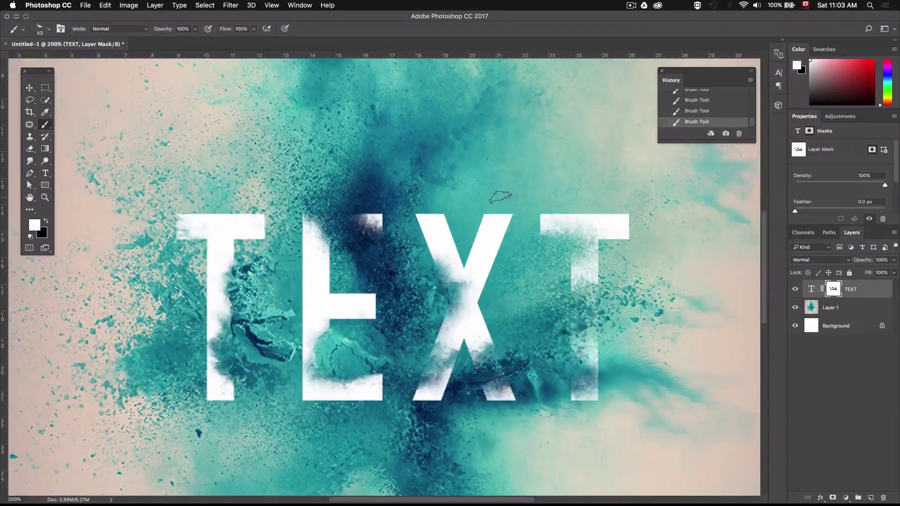
alt+click(499, 197)
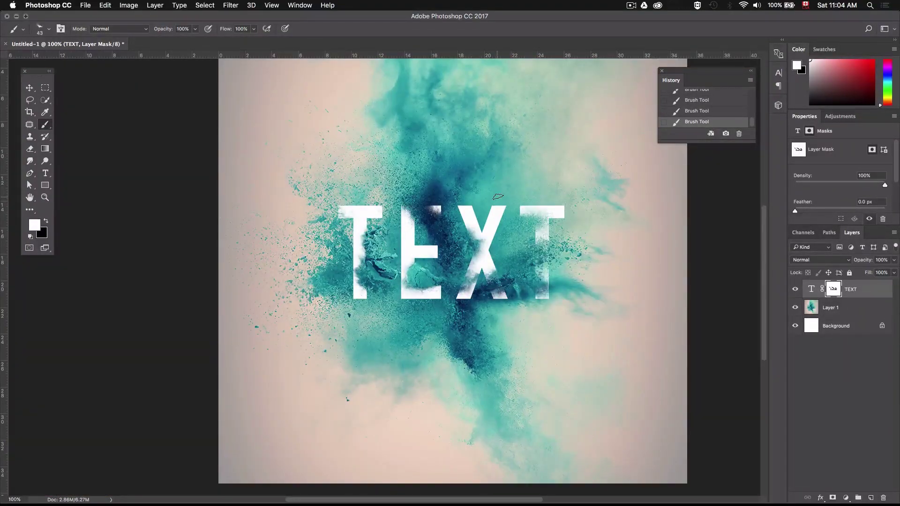
drag(502, 197, 449, 216)
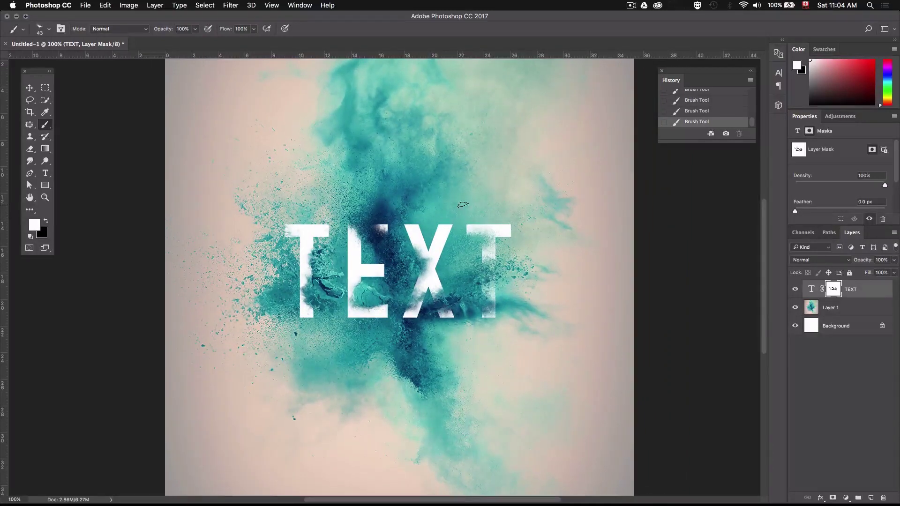